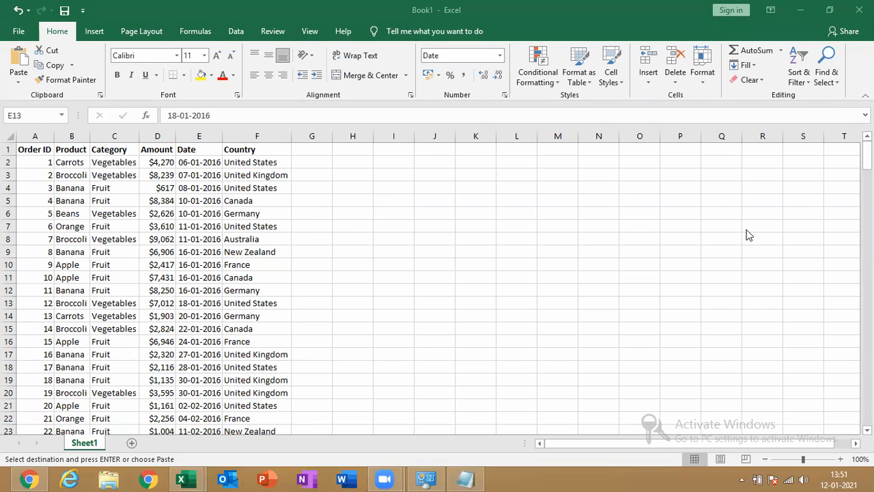
{"action": "left_click", "coordinate": [366, 441]}
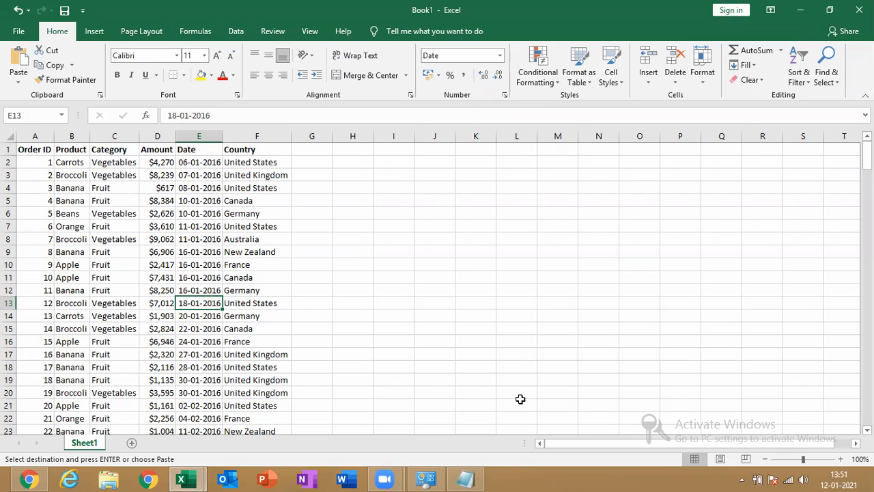
{"action": "left_click", "coordinate": [195, 228]}
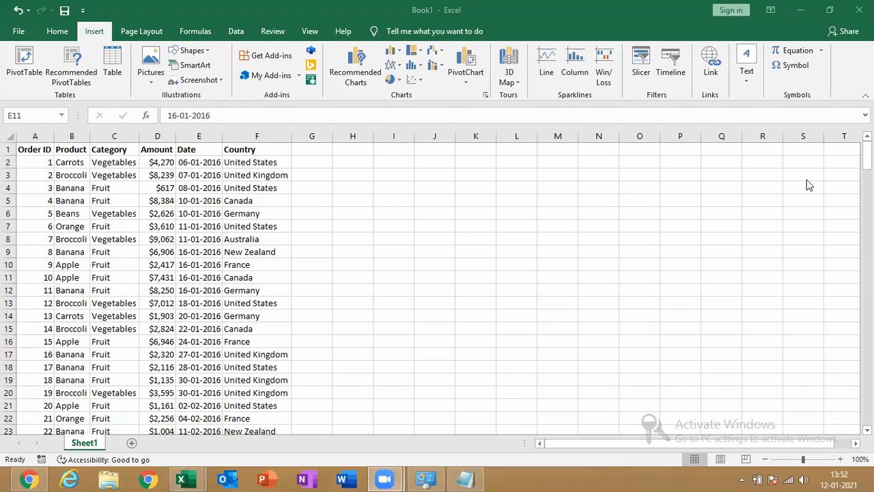
{"action": "left_click", "coordinate": [189, 320]}
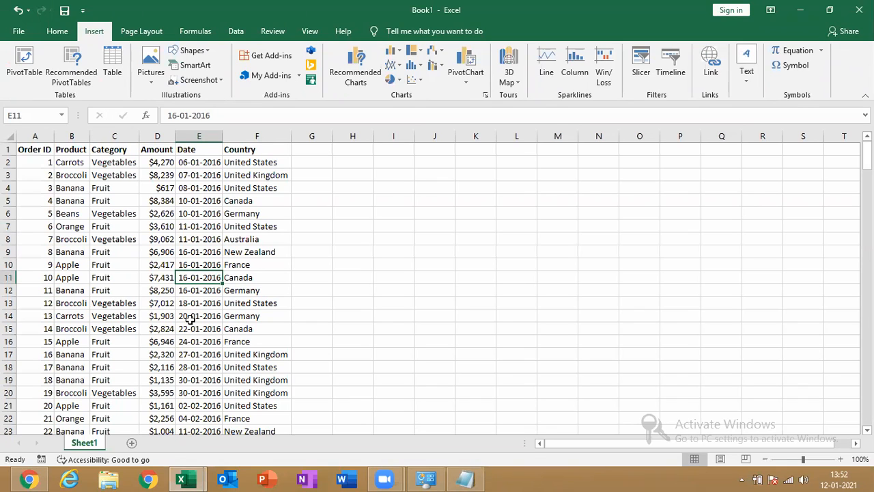
{"action": "left_click", "coordinate": [25, 65]}
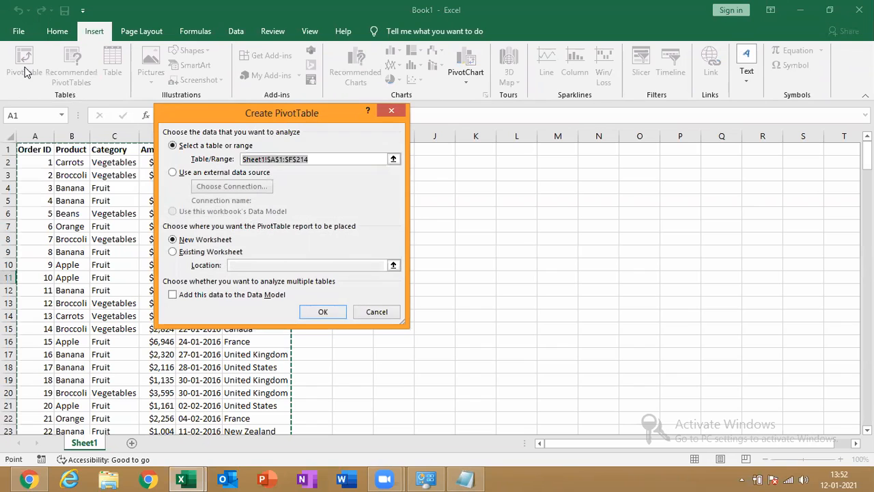
{"action": "left_click", "coordinate": [403, 110]}
{"action": "left_click", "coordinate": [497, 213]}
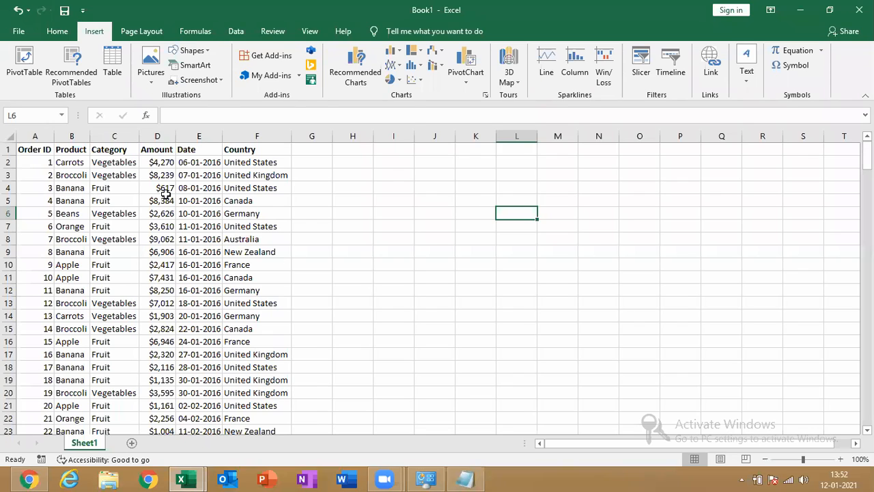
{"action": "left_click", "coordinate": [162, 278]}
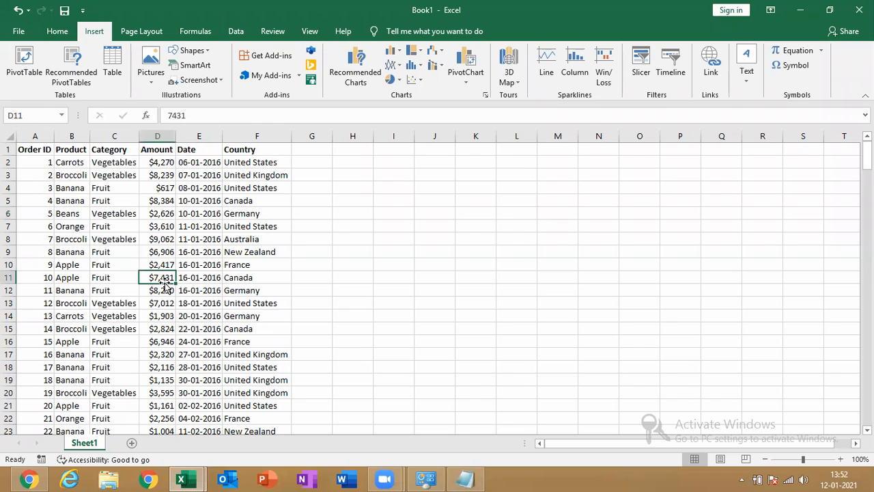
{"action": "left_click", "coordinate": [38, 67]}
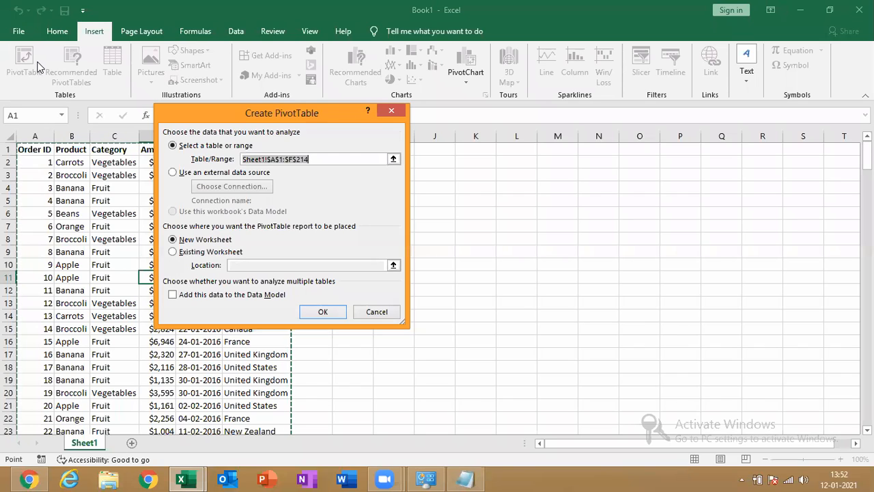
{"action": "left_click", "coordinate": [625, 408]}
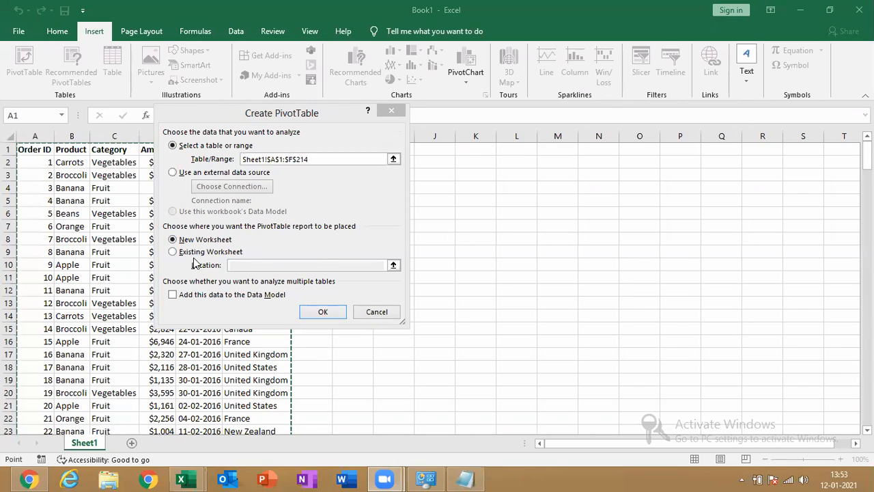
{"action": "left_click_drag", "start_coordinate": [317, 113], "coordinate": [295, 116]}
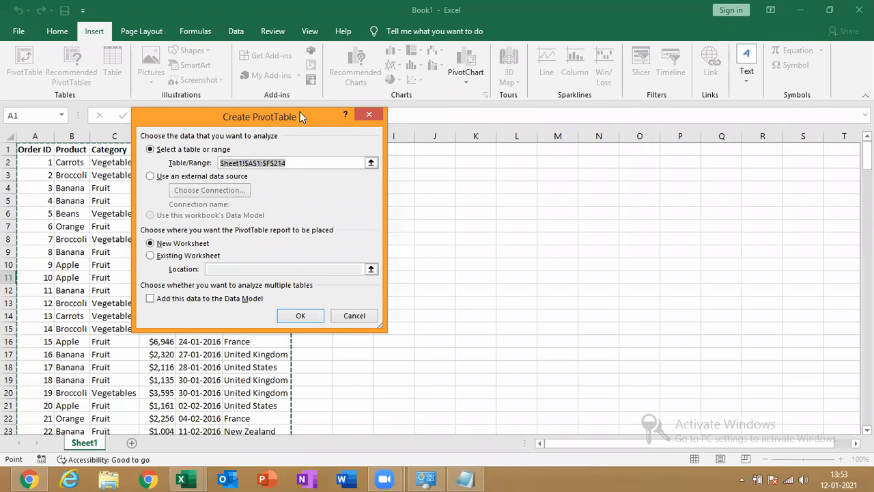
{"action": "left_click_drag", "start_coordinate": [296, 115], "coordinate": [207, 97]}
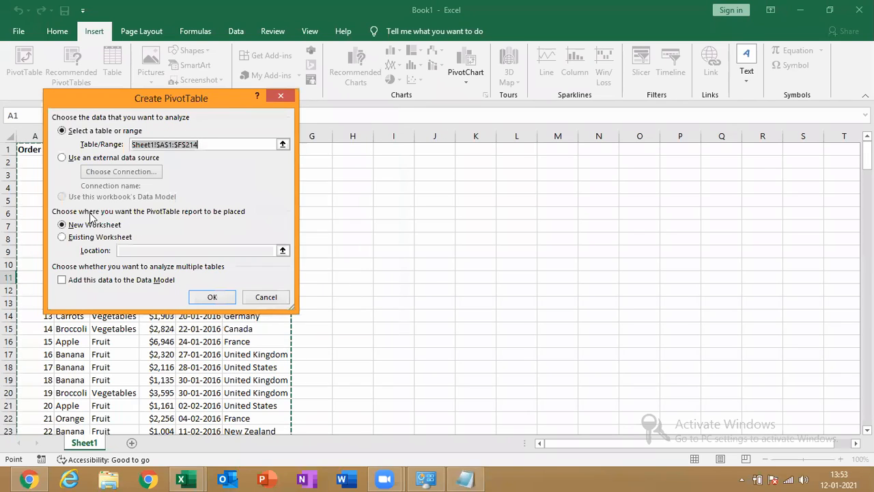
{"action": "left_click", "coordinate": [113, 238]}
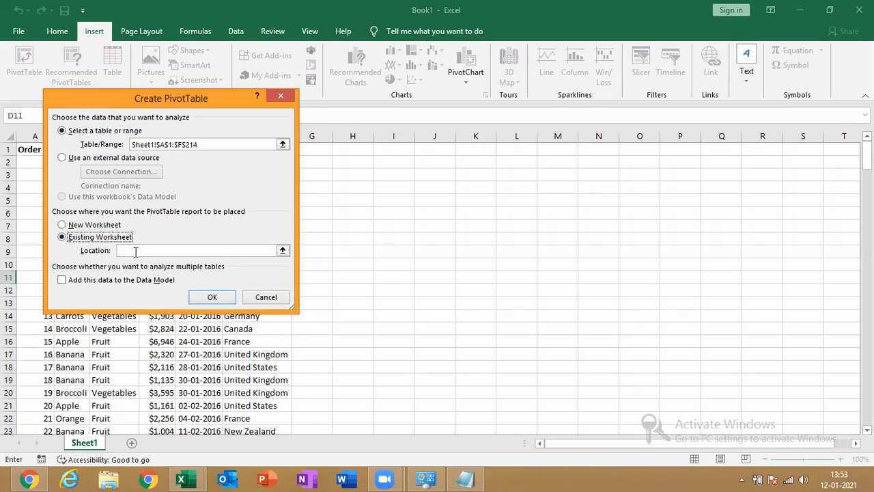
{"action": "left_click", "coordinate": [136, 249]}
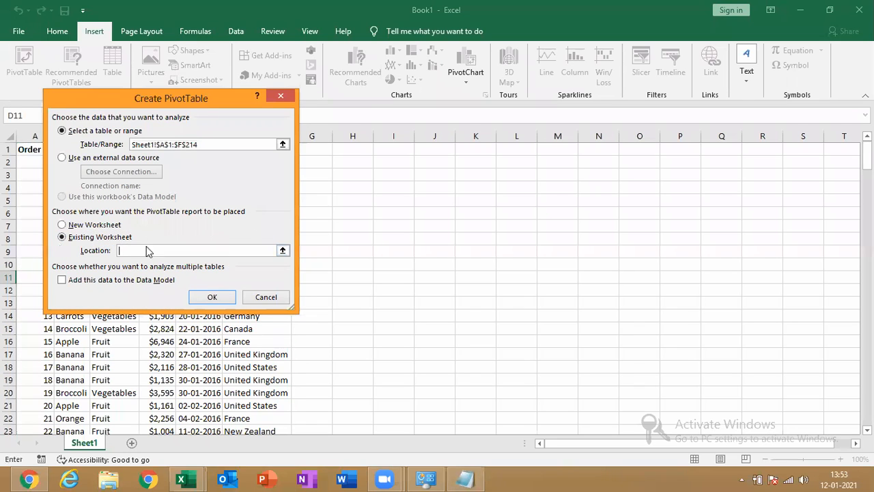
{"action": "left_click", "coordinate": [444, 201]}
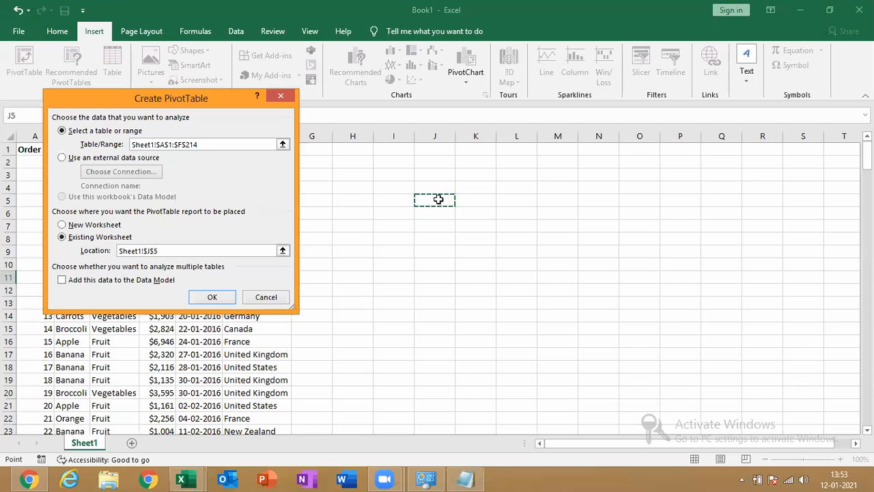
{"action": "left_click", "coordinate": [286, 92]}
Insert a PivotTable from the order data Sheet1!$A$1:$F$214, placed on the existing worksheet at cell H5
{"action": "left_click", "coordinate": [96, 253]}
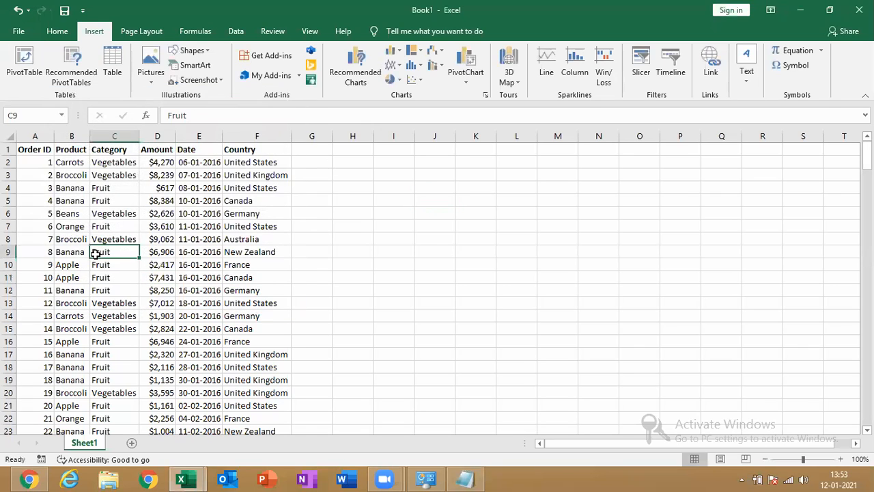
{"action": "left_click", "coordinate": [24, 60]}
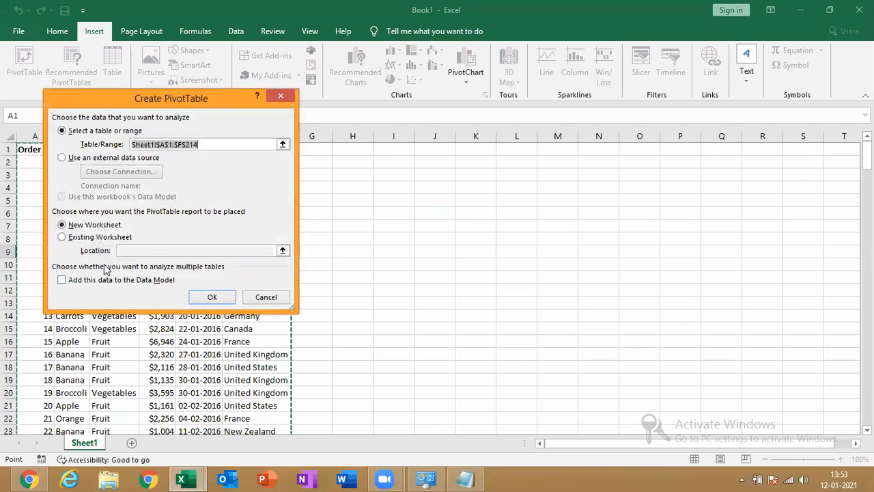
{"action": "left_click", "coordinate": [109, 237]}
{"action": "left_click", "coordinate": [128, 249]}
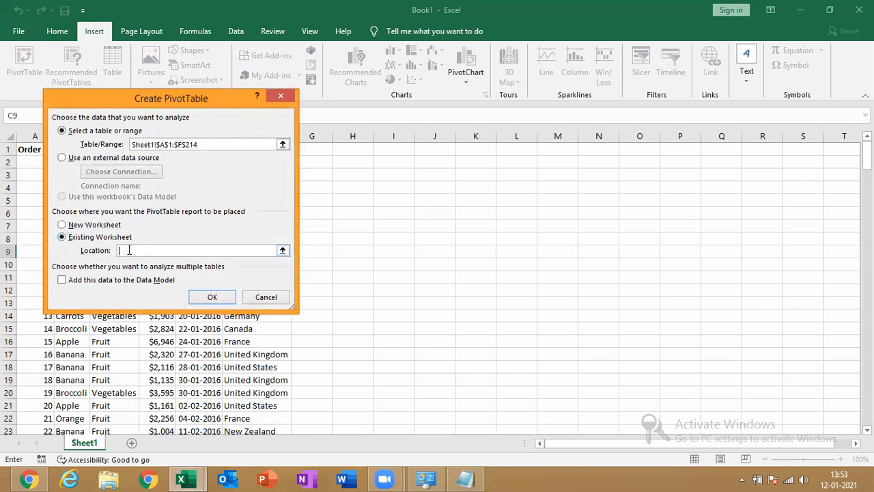
{"action": "left_click", "coordinate": [356, 200]}
{"action": "left_click", "coordinate": [212, 298]}
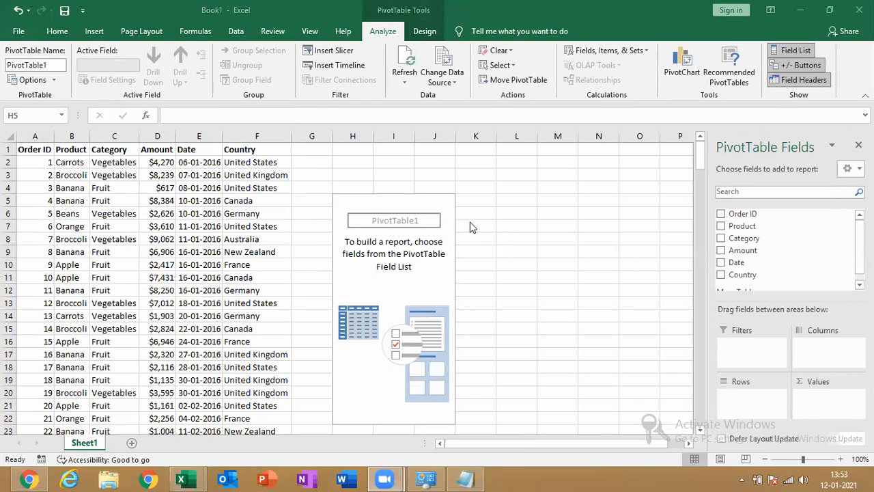
Switch to Notepad, add the line "Show me the amount exported for each product..." below the pivot table question, and return to Excel
{"action": "left_click", "coordinate": [466, 480]}
{"action": "key", "text": "Return"}
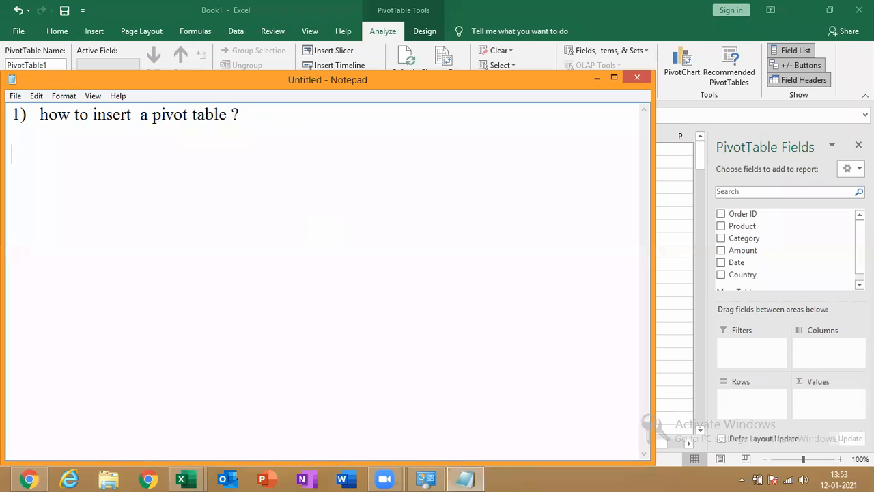
{"action": "type", "text": "Shw"}
{"action": "key", "text": "BackSpace"}
{"action": "type", "text": "ow me"}
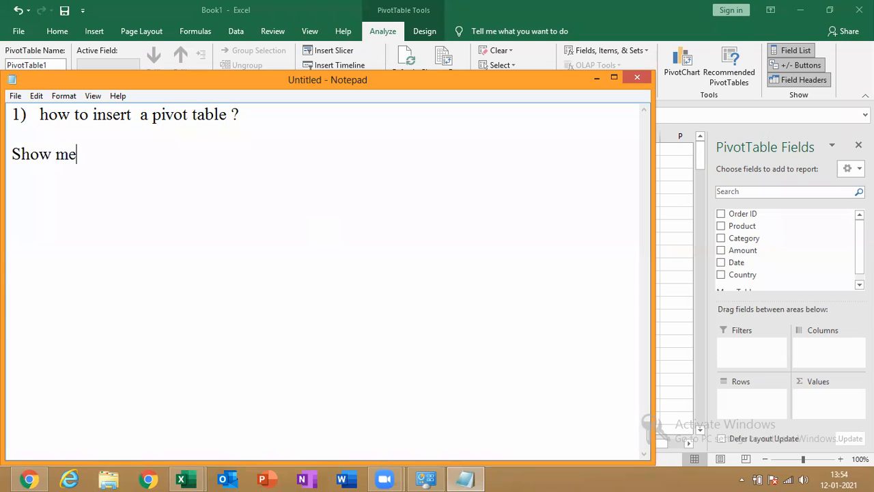
{"action": "type", "text": " the amo"}
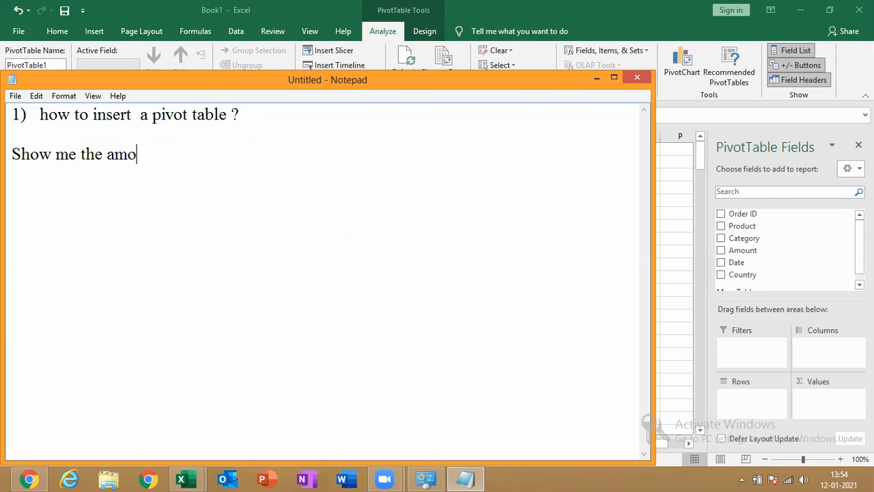
{"action": "type", "text": "unt exported d"}
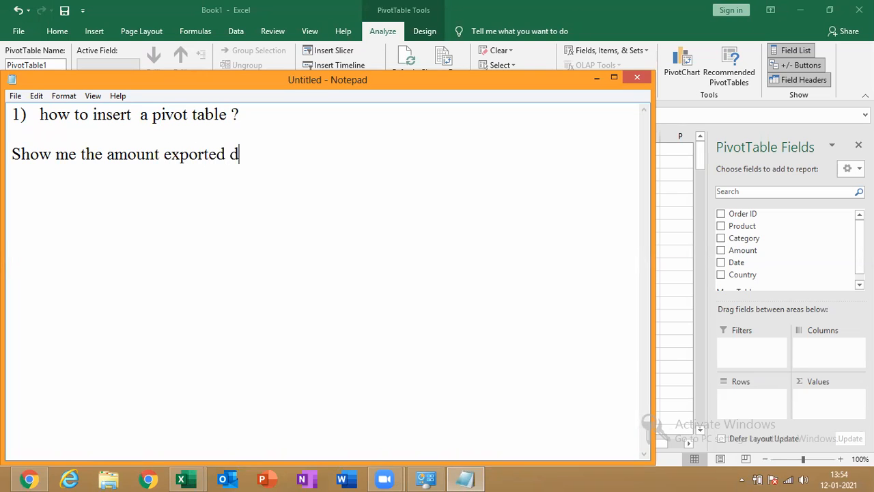
{"action": "key", "text": "BackSpace"}
{"action": "type", "text": "for each product..."}
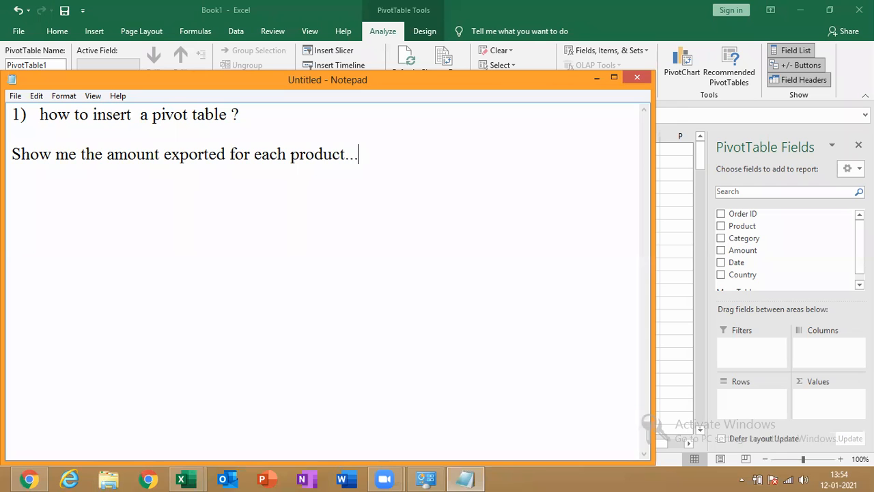
{"action": "left_click", "coordinate": [284, 122]}
{"action": "left_click", "coordinate": [593, 80]}
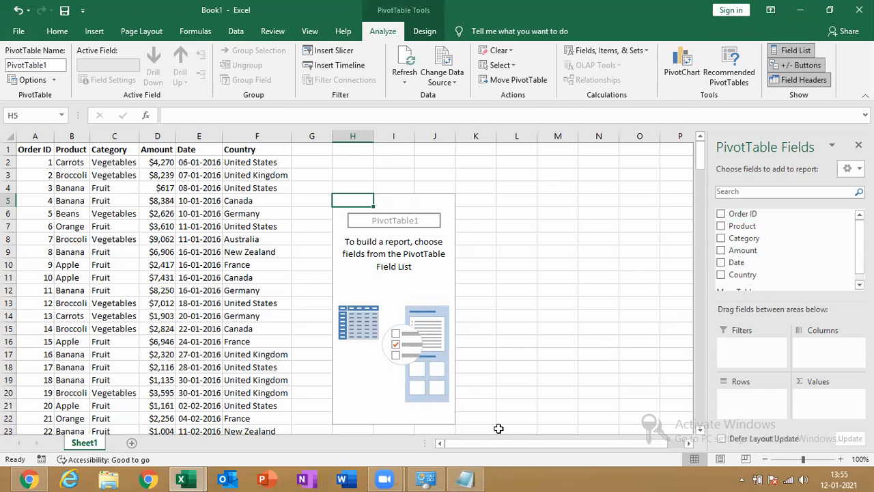
Highlight "product..." in the Notepad question and add the Amount field to the PivotTable in Excel as summed values
{"action": "left_click", "coordinate": [468, 478]}
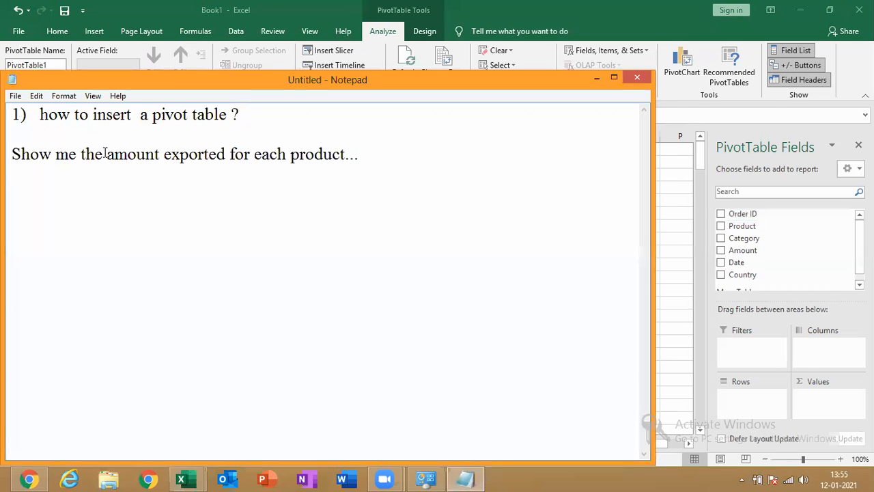
{"action": "double_click", "coordinate": [320, 155]}
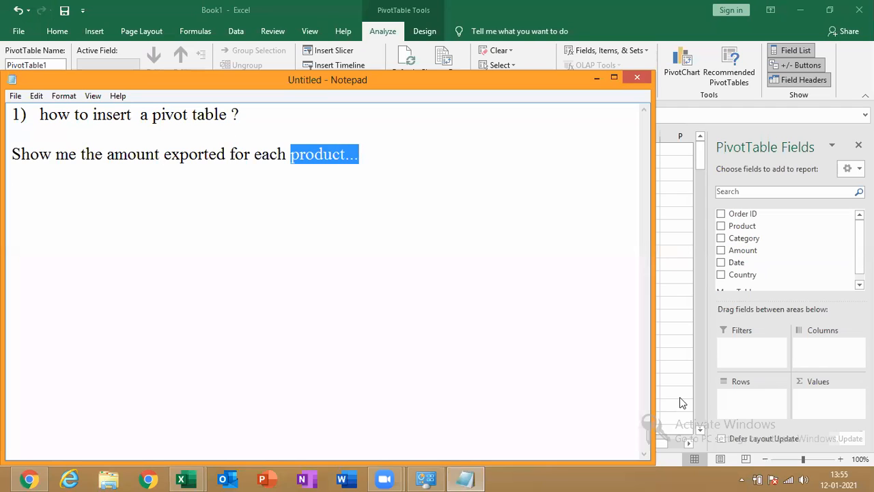
{"action": "left_click", "coordinate": [709, 213]}
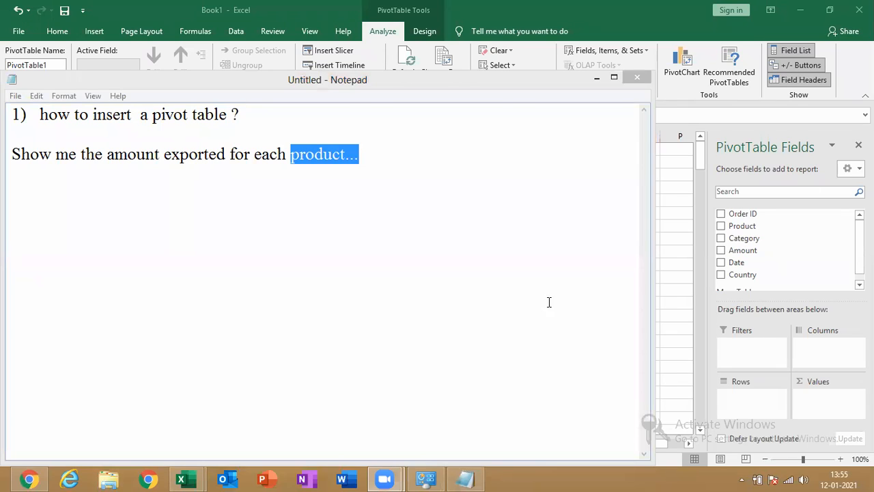
{"action": "left_click", "coordinate": [724, 258]}
{"action": "left_click", "coordinate": [721, 251]}
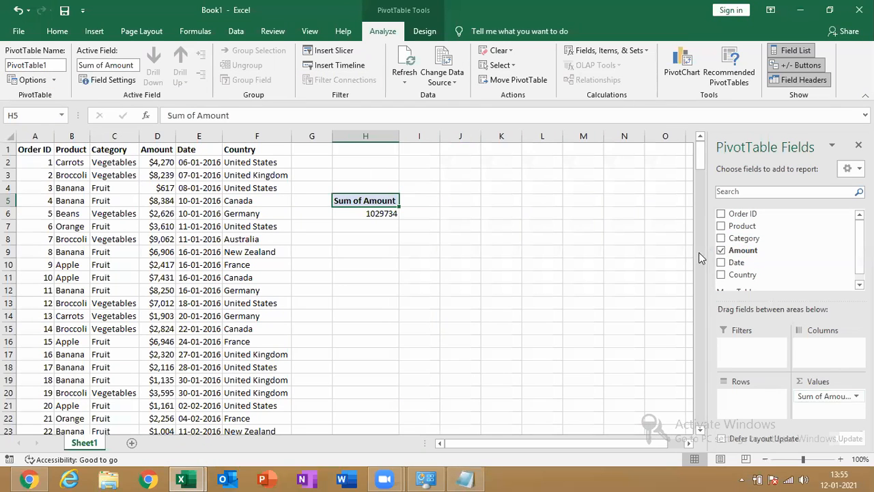
Highlight the word "product" again in Notepad and add the Product field to the PivotTable's rows in Excel
{"action": "left_click", "coordinate": [459, 478]}
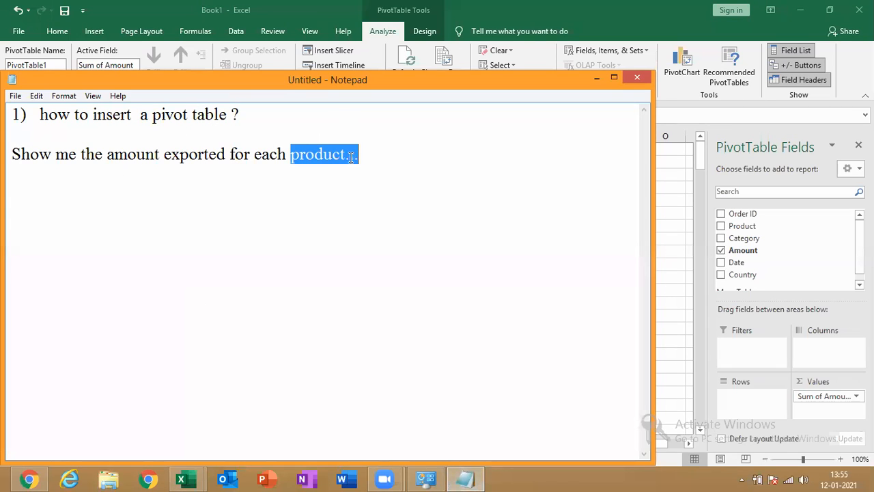
{"action": "left_click", "coordinate": [323, 171]}
{"action": "left_click_drag", "start_coordinate": [291, 155], "coordinate": [354, 154]}
{"action": "left_click", "coordinate": [724, 229]}
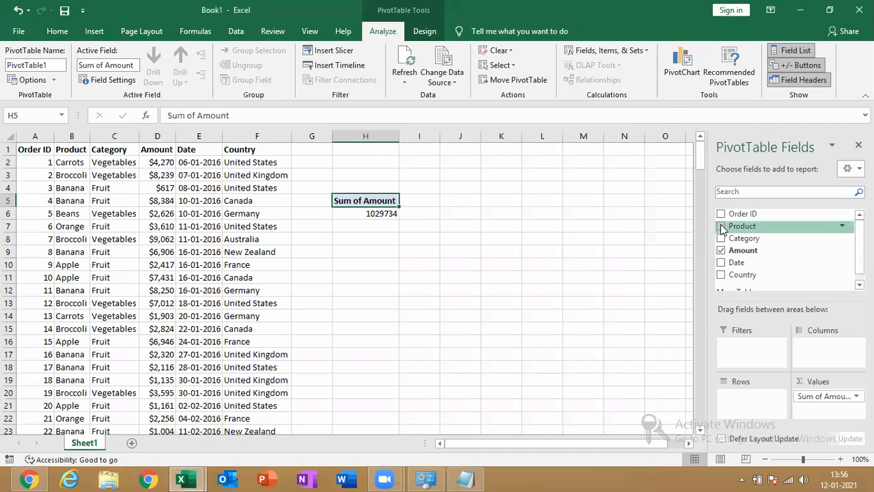
{"action": "left_click", "coordinate": [721, 226]}
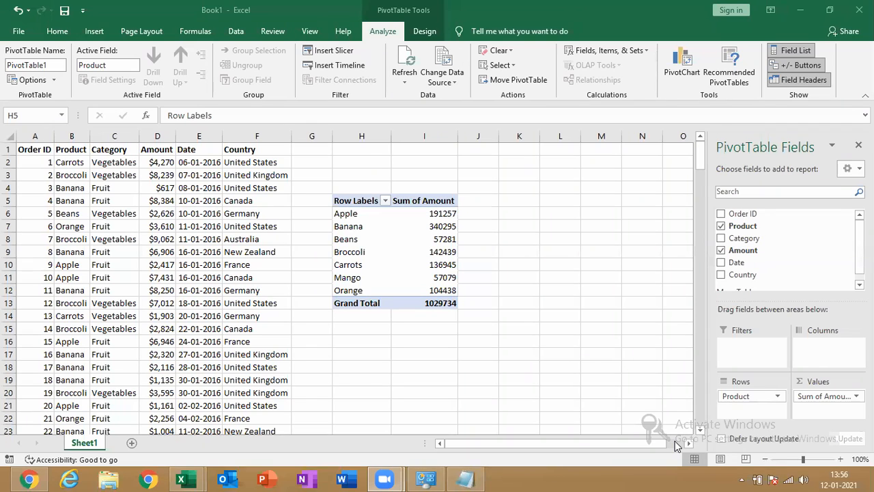
Rename the worksheet Sheet1 as "inserting pivot table"
{"action": "left_click", "coordinate": [424, 251]}
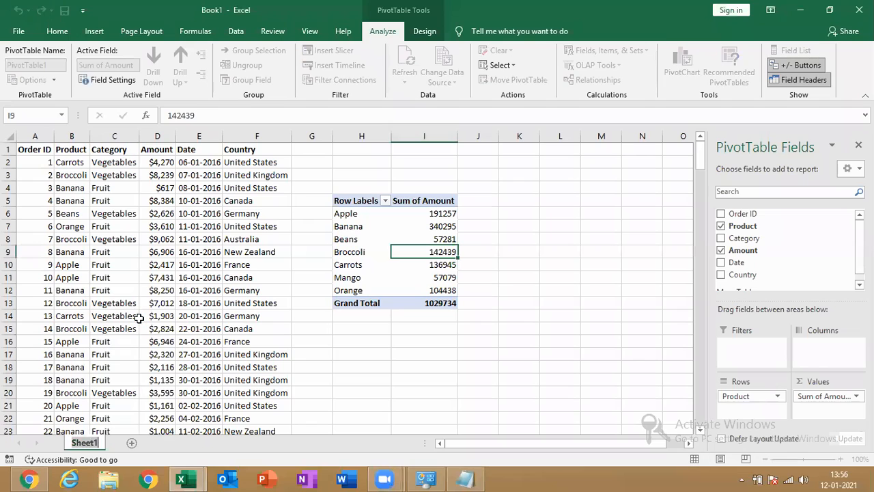
{"action": "double_click", "coordinate": [84, 442]}
{"action": "type", "text": "insertin"}
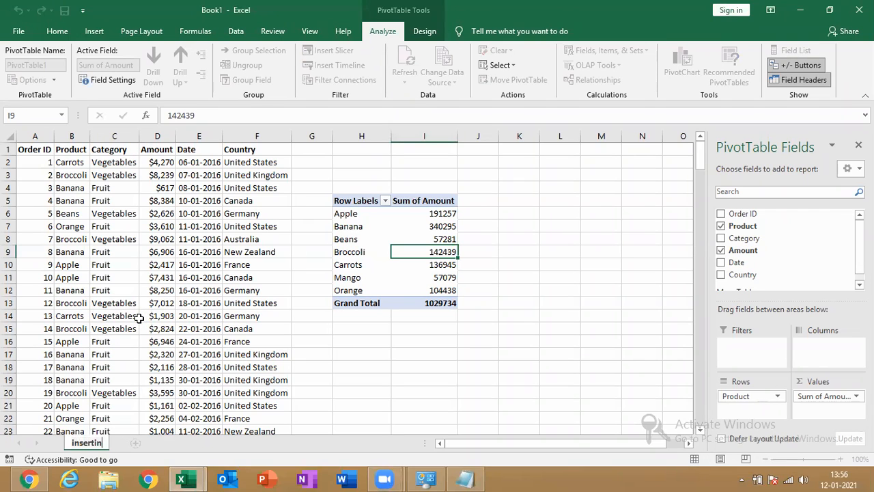
{"action": "type", "text": "g pivot ta"}
{"action": "type", "text": "ble"}
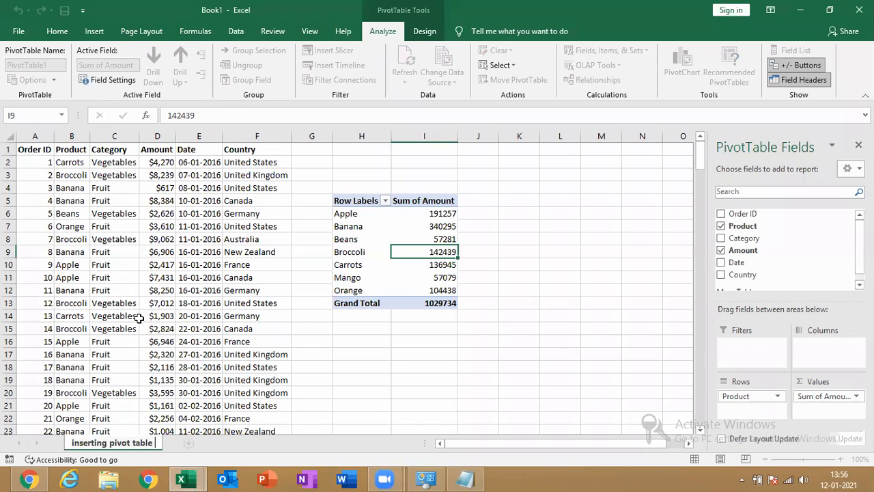
{"action": "key", "text": "Return"}
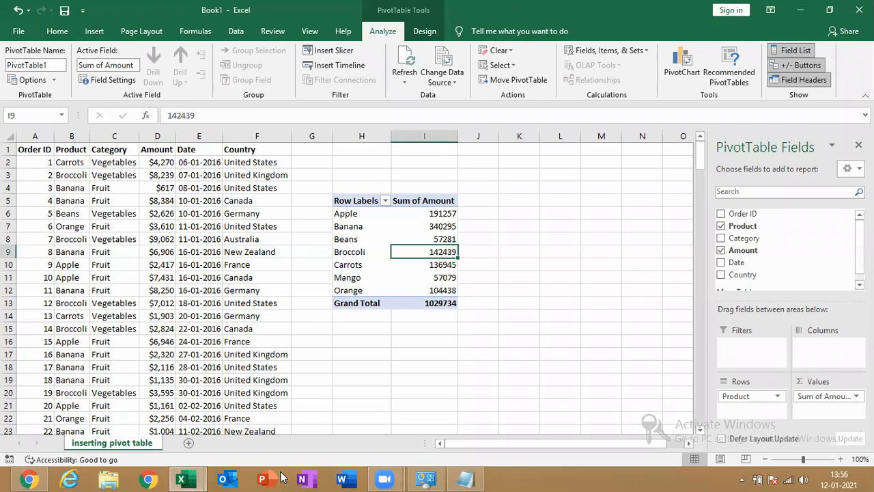
Copy the whole order data table and paste it into a new worksheet starting at cell A1
{"action": "left_click", "coordinate": [181, 364]}
{"action": "key", "text": "ctrl+a"}
{"action": "key", "text": "ctrl+c"}
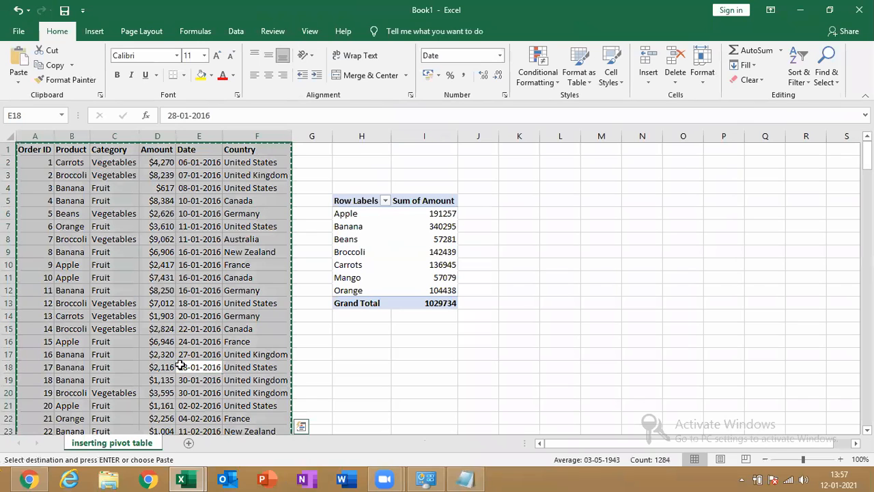
{"action": "left_click", "coordinate": [187, 443]}
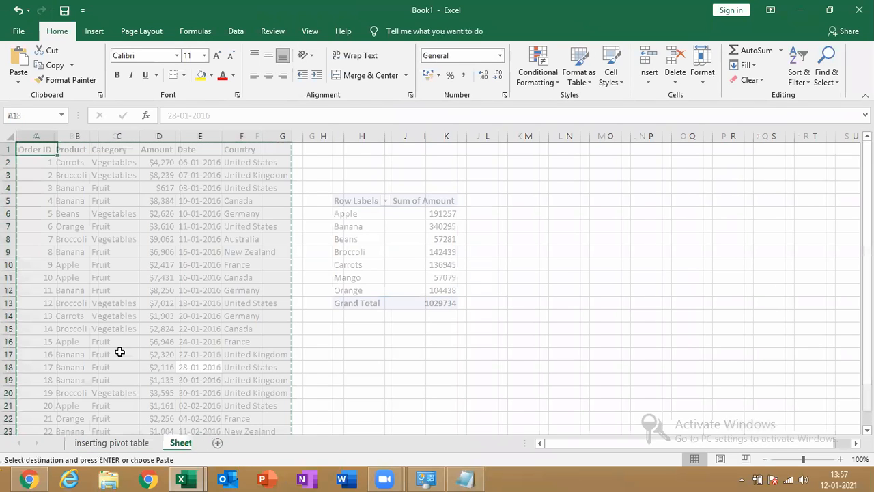
{"action": "key", "text": "ctrl+v"}
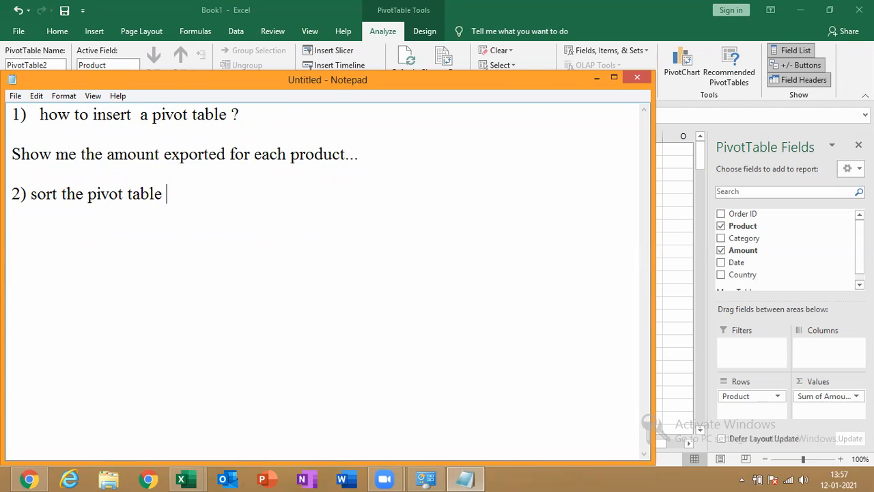
Finish the Notepad line "2) sort the pivot table", return to Excel and sort the PivotTable's Sum of Amount from largest to smallest
{"action": "key", "text": "Return"}
{"action": "left_click", "coordinate": [597, 79]}
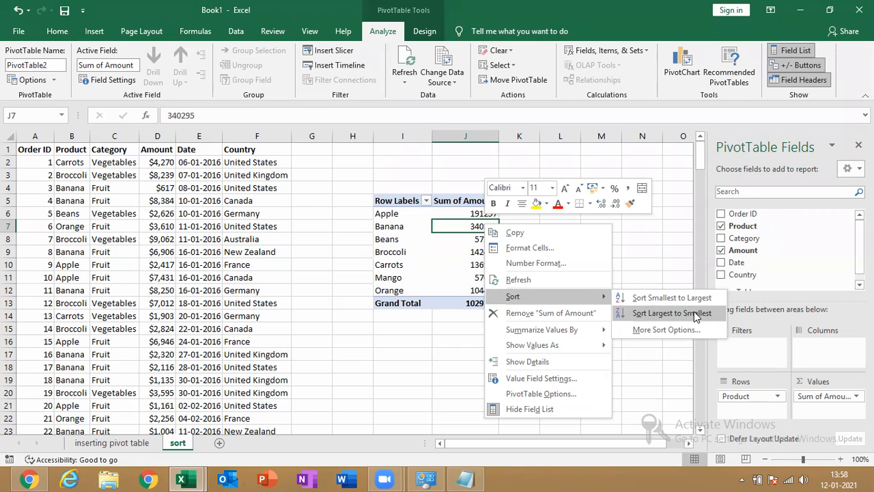
{"action": "left_click", "coordinate": [695, 315]}
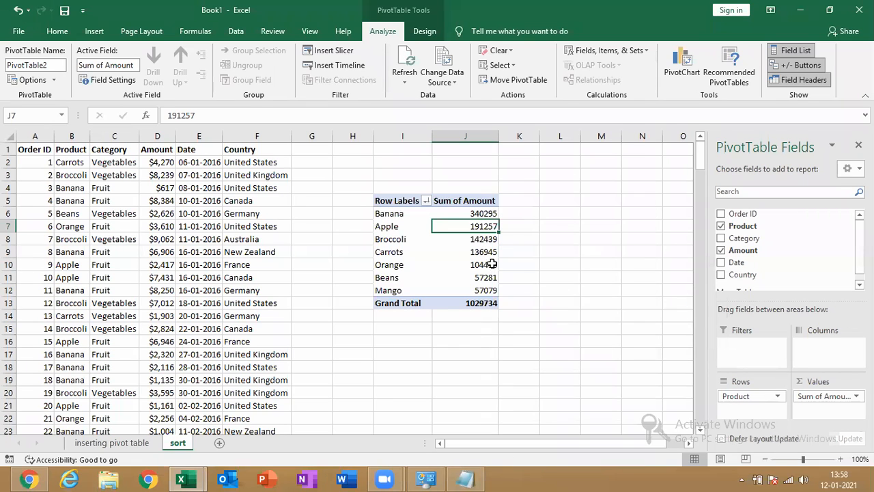
{"action": "left_click", "coordinate": [483, 214]}
Insert a new worksheet and move it after the "sort" sheet
{"action": "left_click", "coordinate": [131, 310]}
{"action": "key", "text": "ctrl+a"}
{"action": "key", "text": "ctrl+c"}
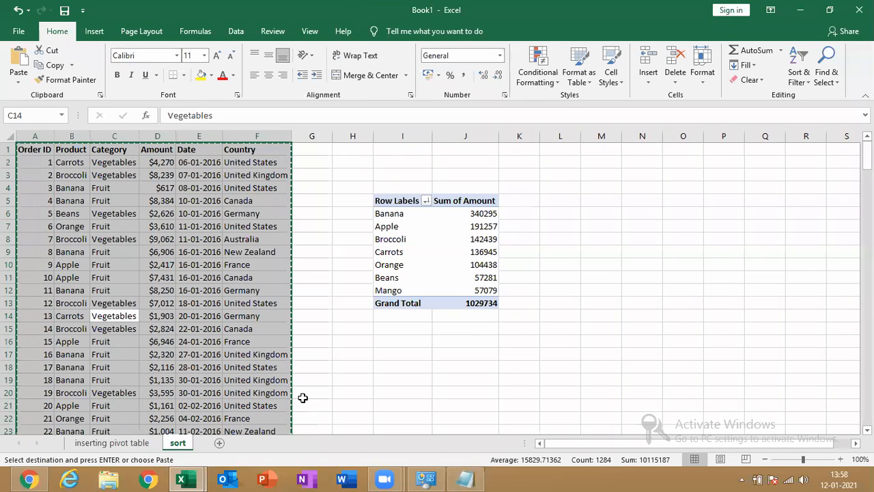
{"action": "key", "text": "shift+F11"}
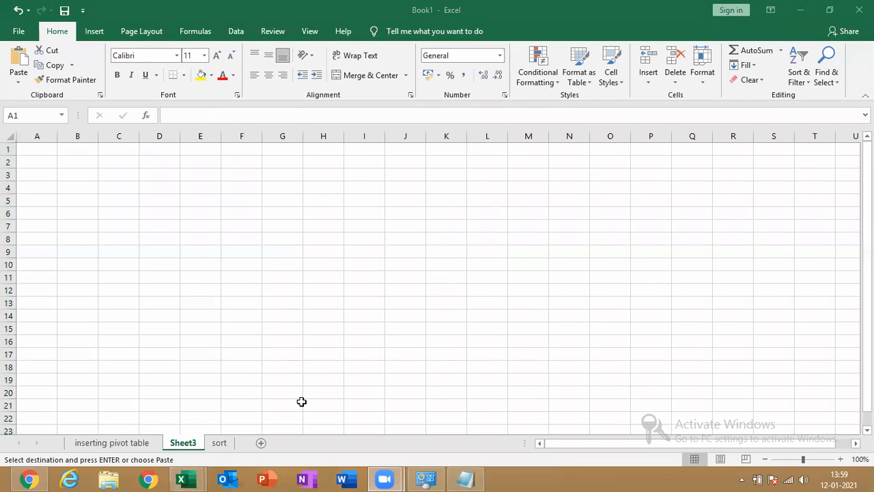
{"action": "left_click_drag", "start_coordinate": [183, 443], "coordinate": [211, 442]}
{"action": "right_click", "coordinate": [205, 444]}
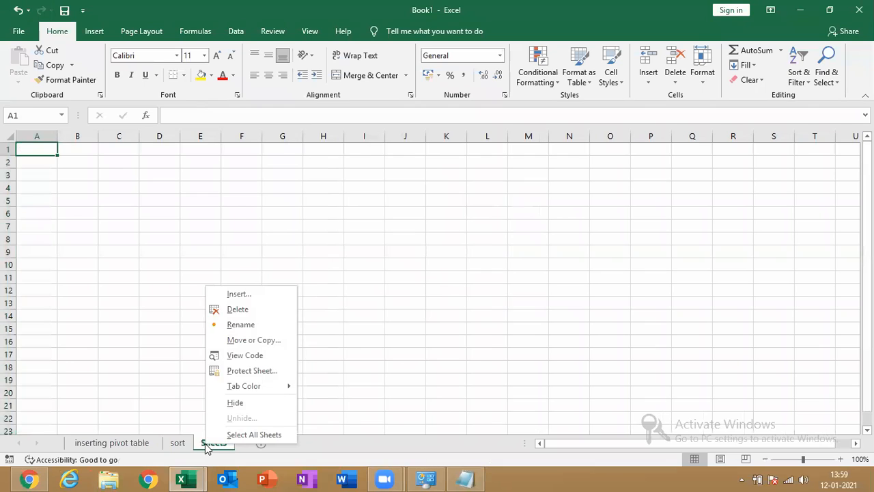
{"action": "left_click", "coordinate": [36, 149]}
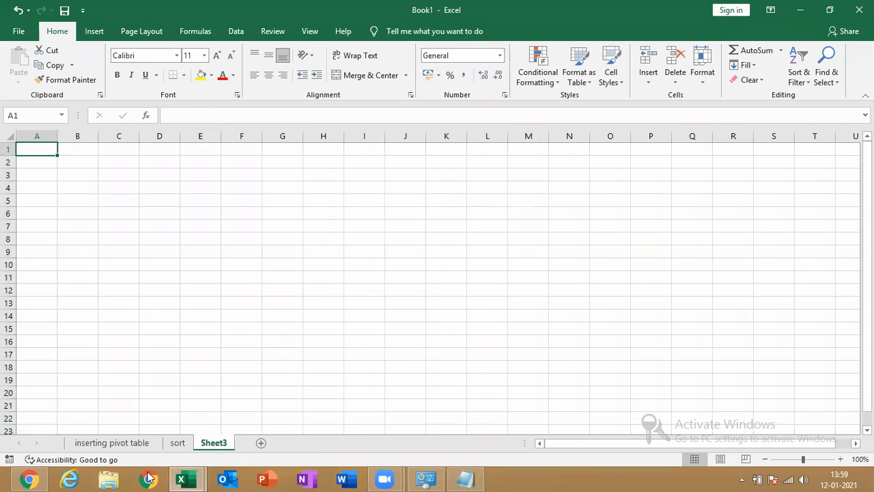
Copy the order data from the "sort" sheet into Sheet3 starting at cell A1
{"action": "left_click", "coordinate": [177, 443]}
{"action": "key", "text": "ctrl+c"}
{"action": "left_click", "coordinate": [214, 443]}
{"action": "key", "text": "ctrl+v"}
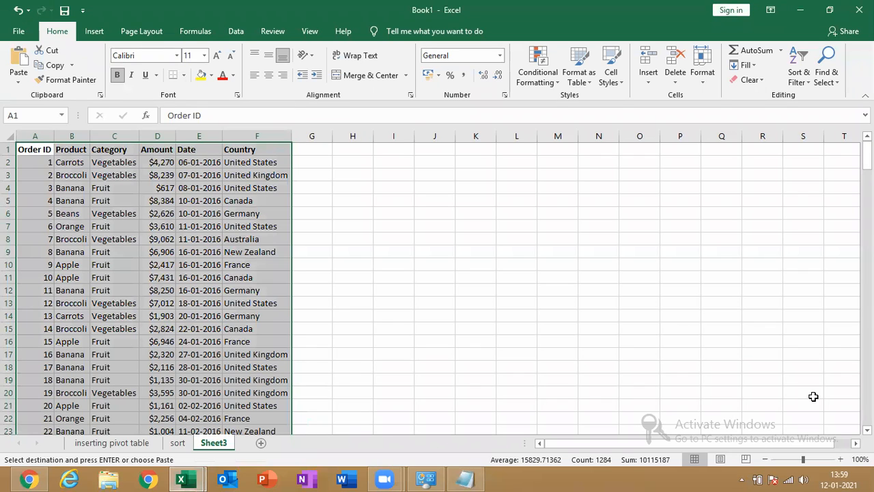
Switch to Notepad and add the line "3) filter ( filter product exported to only US/ france )"
{"action": "left_click", "coordinate": [465, 479]}
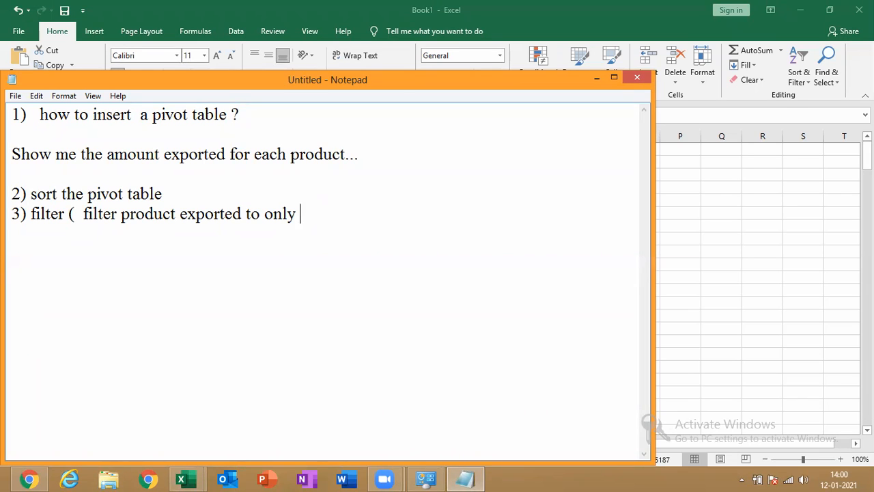
{"action": "type", "text": "US/ frnace )"}
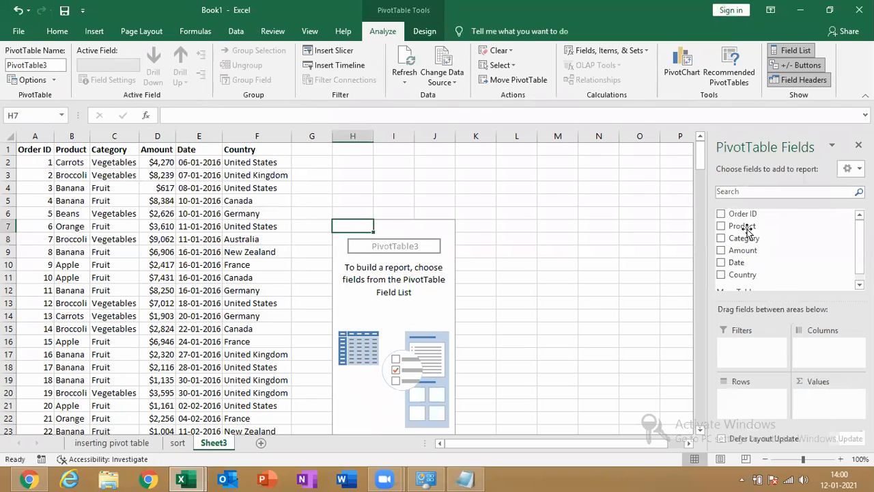
Build the Sheet3 PivotTable with Product in rows and summed Amount values, sorted from largest to smallest
{"action": "left_click_drag", "start_coordinate": [748, 232], "coordinate": [745, 405]}
{"action": "left_click_drag", "start_coordinate": [743, 402], "coordinate": [744, 402]}
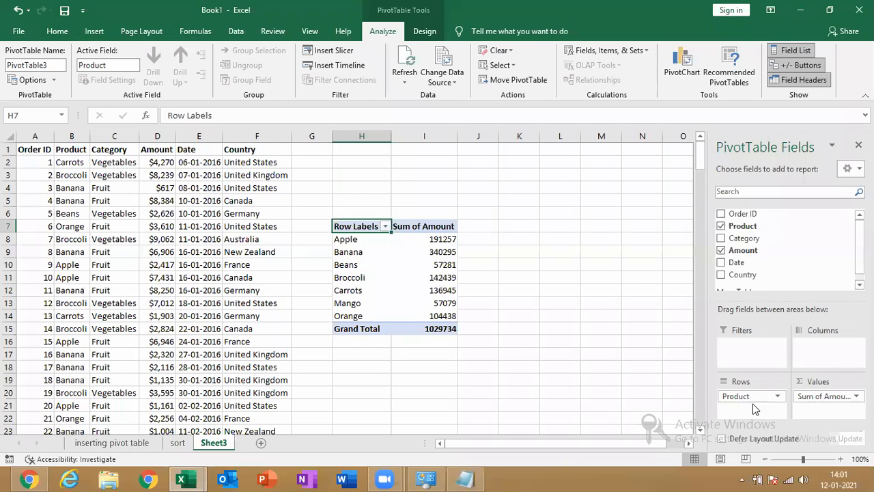
{"action": "left_click", "coordinate": [425, 254]}
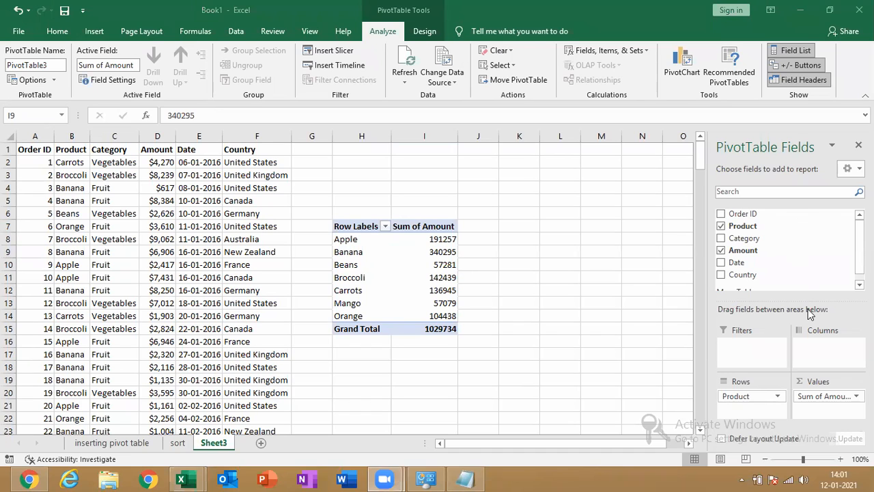
{"action": "mouse_move", "coordinate": [426, 479]}
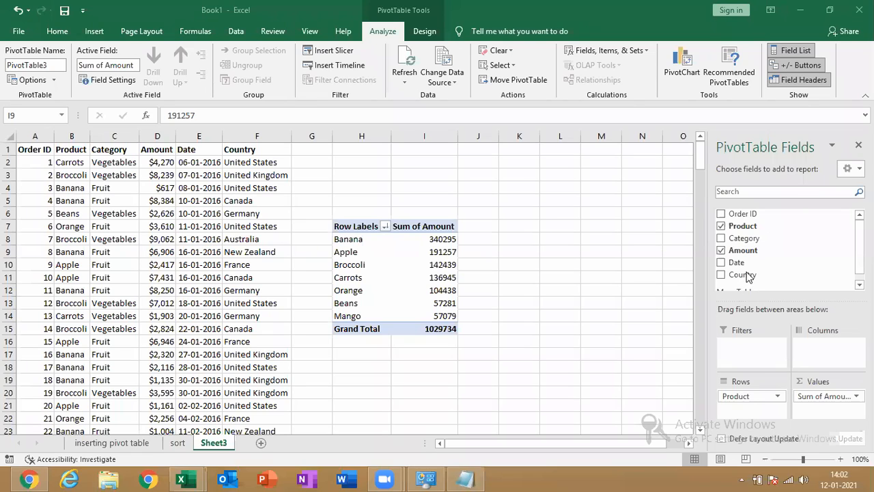
Add Country as the PivotTable's report filter, allow multiple items and filter it to France
{"action": "left_click_drag", "start_coordinate": [746, 274], "coordinate": [750, 348]}
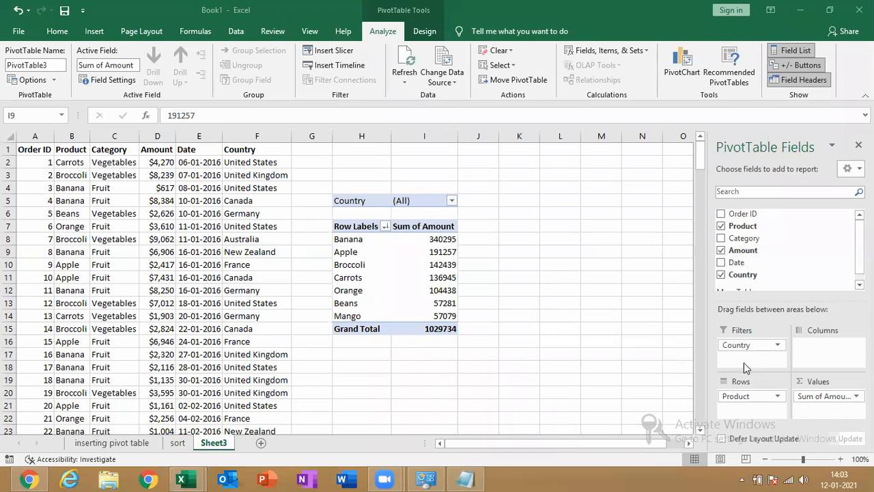
{"action": "left_click", "coordinate": [451, 202]}
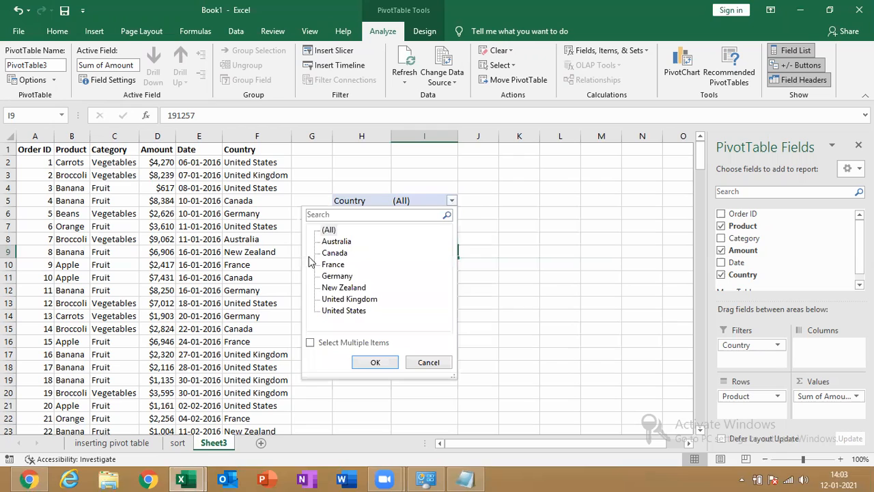
{"action": "left_click", "coordinate": [334, 265]}
{"action": "left_click", "coordinate": [345, 342]}
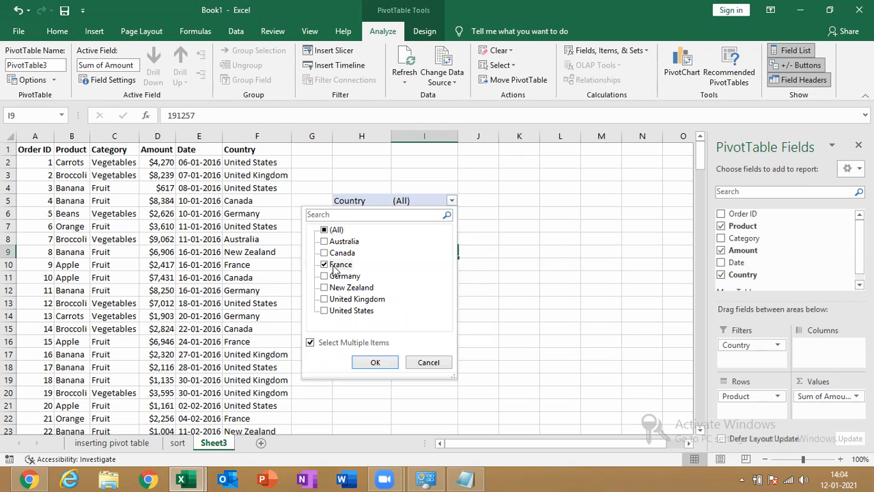
{"action": "left_click", "coordinate": [375, 362]}
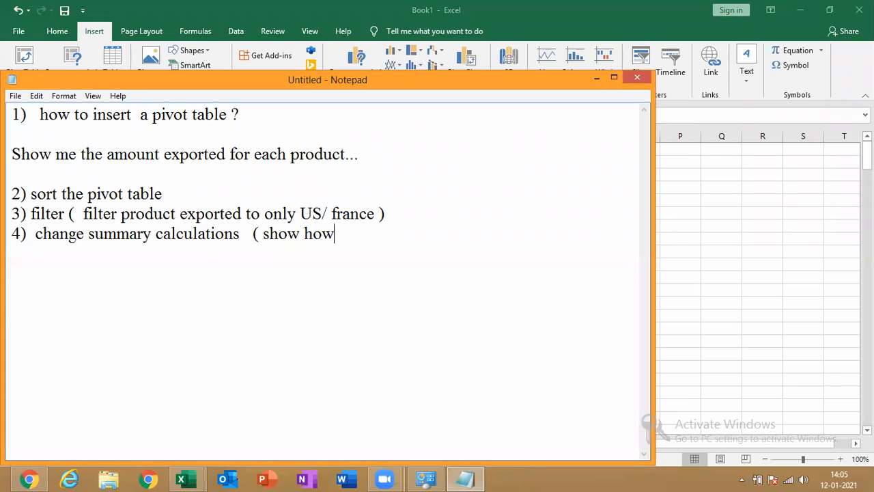
Complete the Notepad line "4) change summary calculations ( show how many time product exported to france )"
{"action": "type", "text": "a"}
{"action": "key", "text": "BackSpace"}
{"action": "type", "text": "many time "}
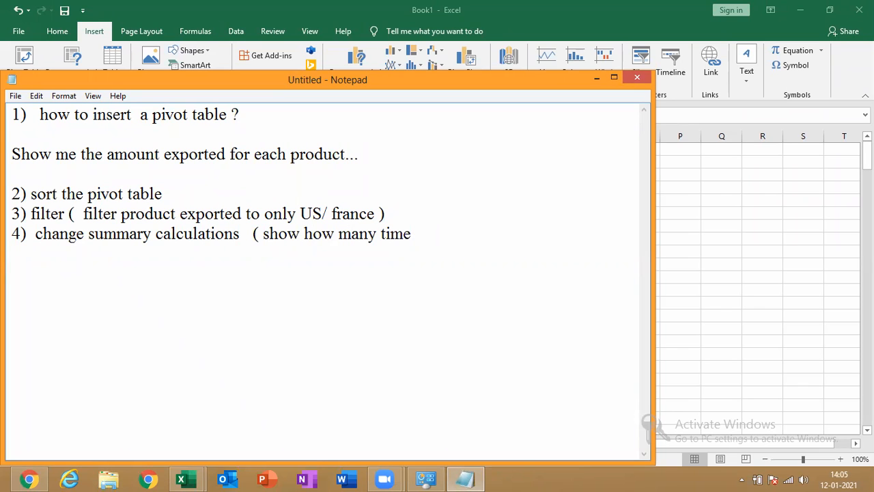
{"action": "type", "text": "p"}
Switch to Excel and insert a PivotTable from the Sheet4 order data in the existing worksheet at cell I8
{"action": "key", "text": "alt+Tab"}
{"action": "left_click", "coordinate": [24, 62]}
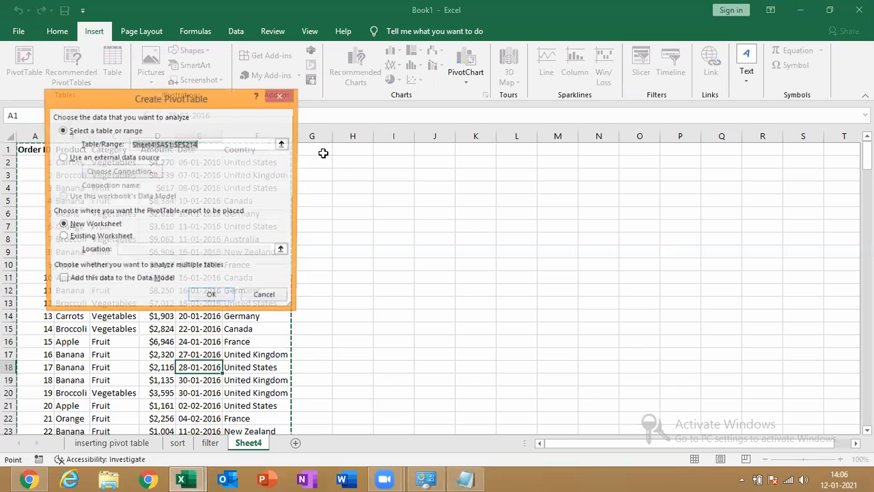
{"action": "left_click", "coordinate": [92, 238]}
{"action": "left_click", "coordinate": [381, 241]}
{"action": "left_click", "coordinate": [212, 296]}
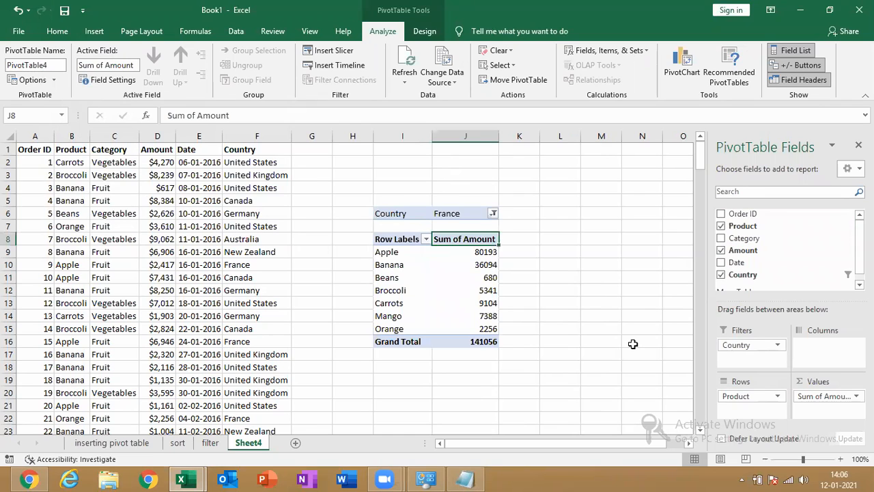
Summarize the PivotTable's Amount values by Count instead of Sum
{"action": "left_click", "coordinate": [473, 262]}
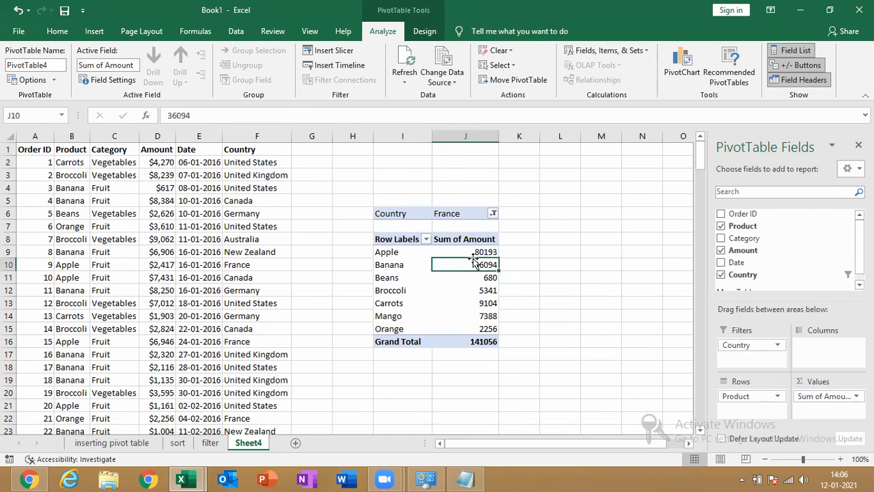
{"action": "right_click", "coordinate": [466, 303]}
{"action": "mouse_move", "coordinate": [522, 220]}
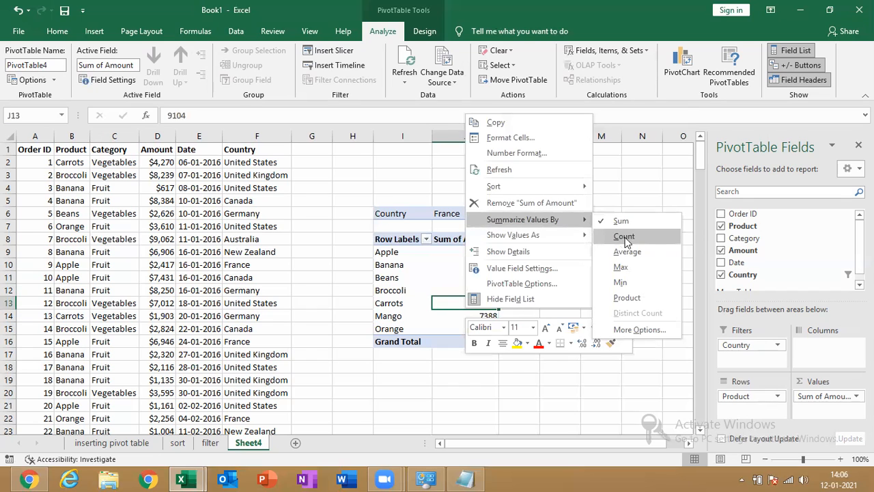
{"action": "left_click", "coordinate": [624, 236]}
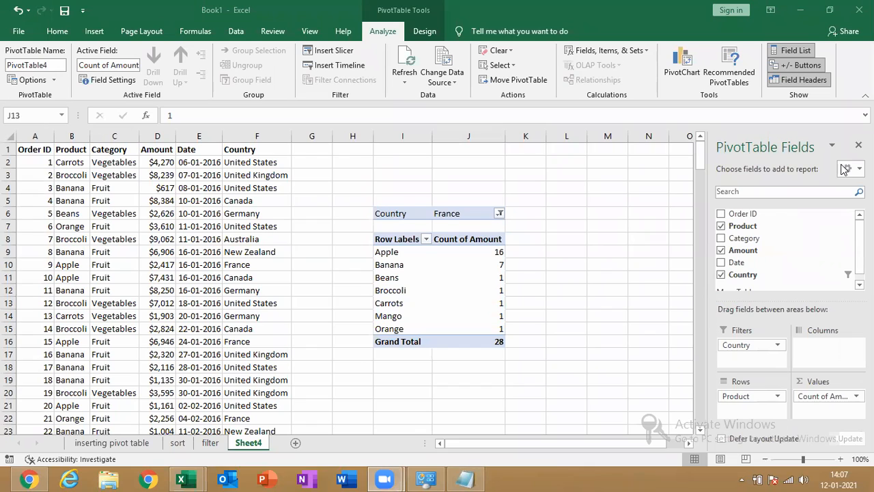
Delete the PivotTable within H5:L22, highlight the note about how many times products were exported in Notepad, and return to Excel
{"action": "left_click_drag", "start_coordinate": [373, 201], "coordinate": [559, 410]}
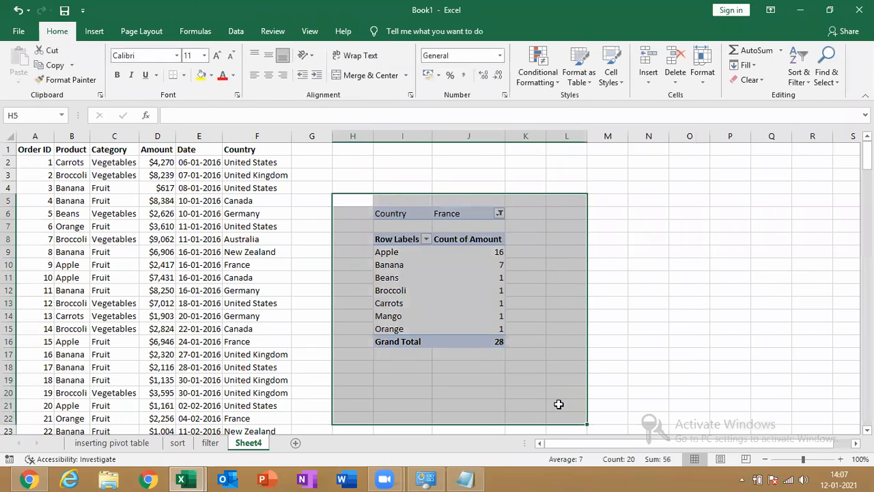
{"action": "key", "text": "Delete"}
{"action": "key", "text": "alt+Tab"}
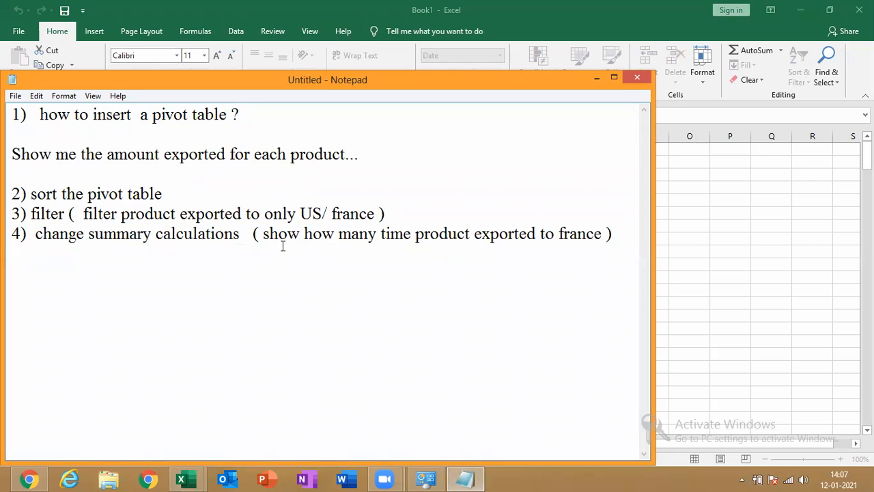
{"action": "left_click_drag", "start_coordinate": [277, 233], "coordinate": [453, 256]}
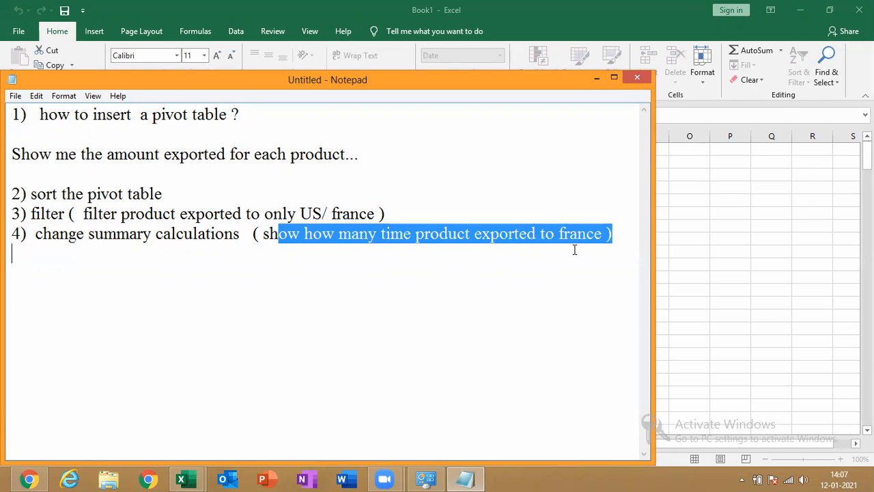
{"action": "left_click", "coordinate": [596, 77]}
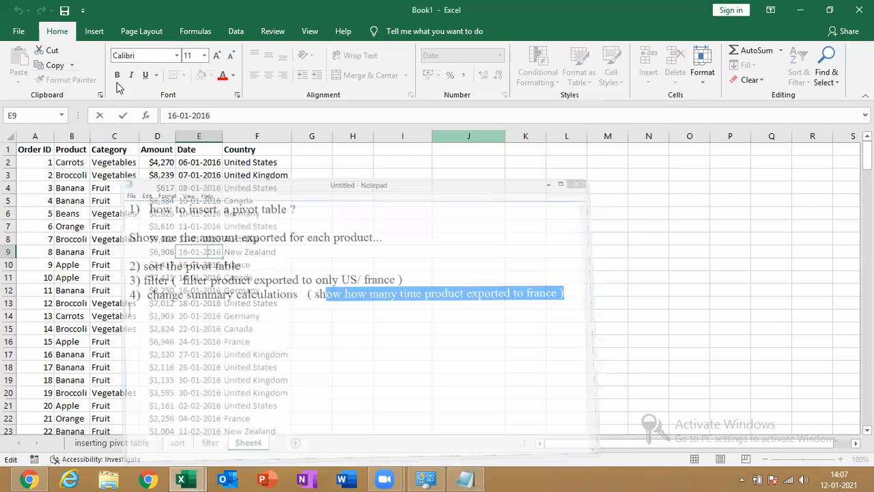
Insert a PivotTable from Sheet4!$A$1:$F$214 in the existing worksheet at cell H5
{"action": "left_click", "coordinate": [94, 30]}
{"action": "left_click", "coordinate": [24, 65]}
{"action": "left_click", "coordinate": [61, 266]}
{"action": "left_click", "coordinate": [352, 199]}
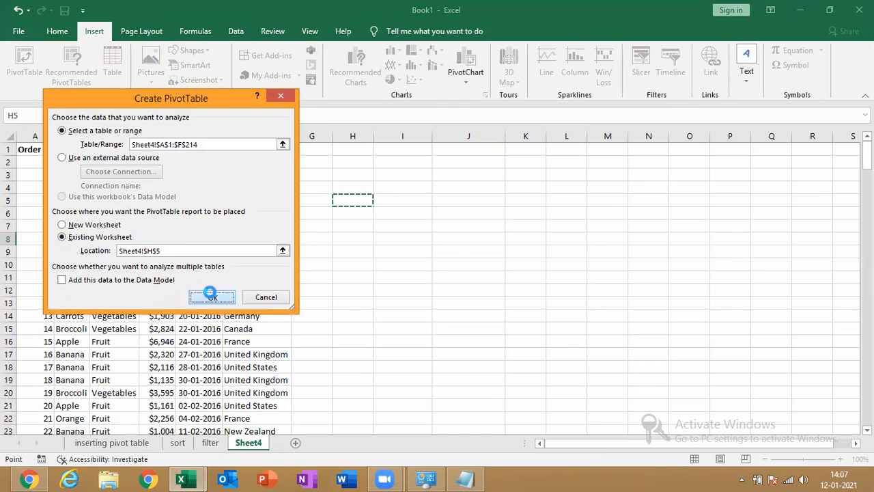
{"action": "left_click", "coordinate": [218, 295]}
Build the PivotTable with Product rows, counted Amount values and Country filtered to France, and rename the sheet "change summary"
{"action": "left_click_drag", "start_coordinate": [741, 251], "coordinate": [834, 409]}
{"action": "left_click_drag", "start_coordinate": [761, 228], "coordinate": [774, 388]}
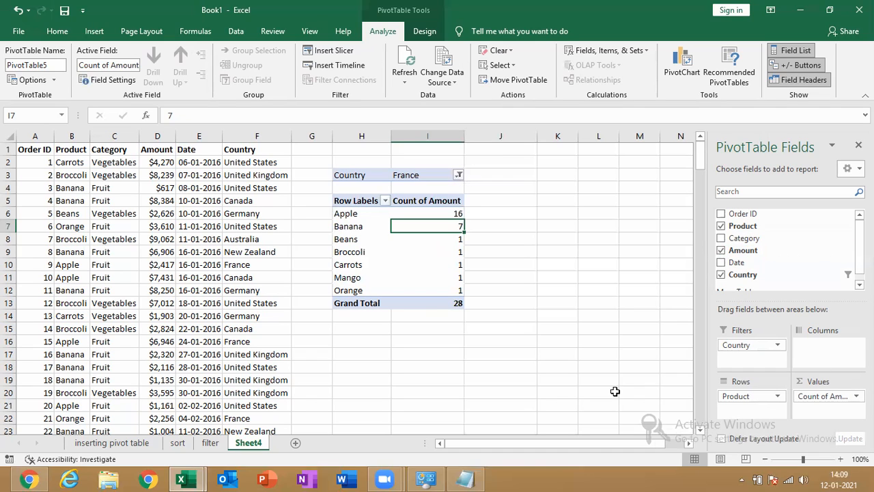
{"action": "left_click", "coordinate": [321, 338]}
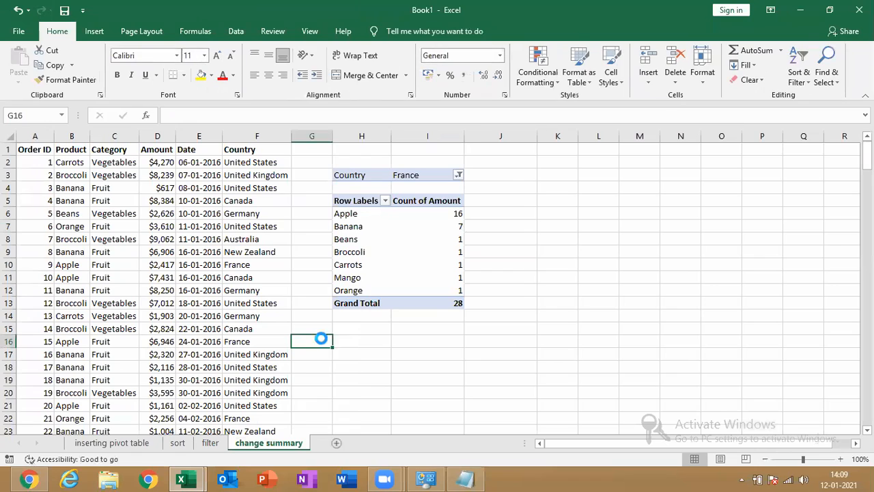
{"action": "key", "text": "ctrl+s"}
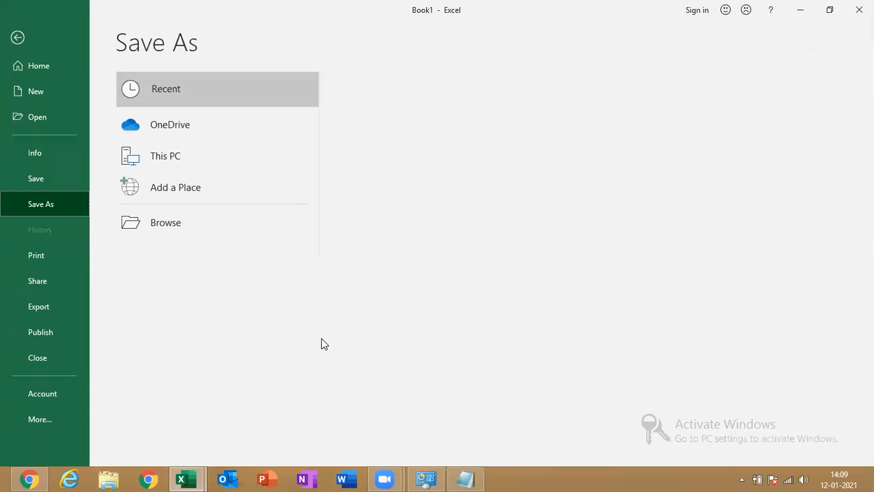
{"action": "left_click", "coordinate": [23, 33]}
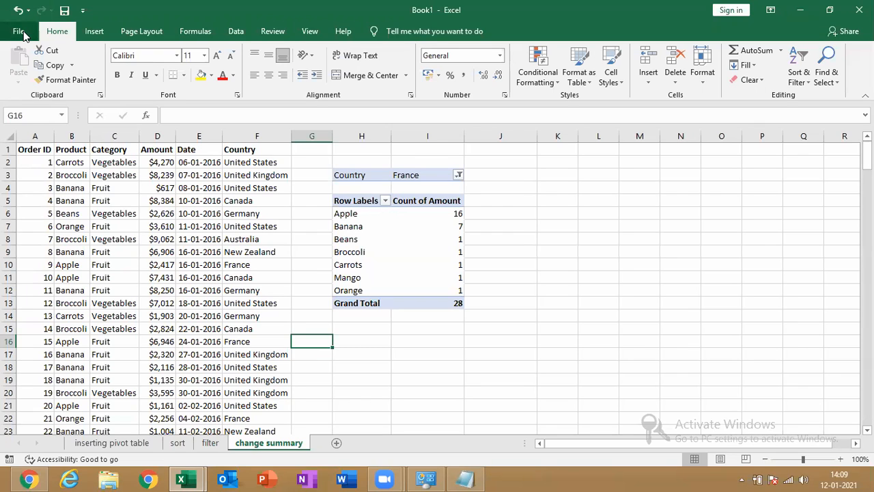
{"action": "left_click", "coordinate": [135, 200]}
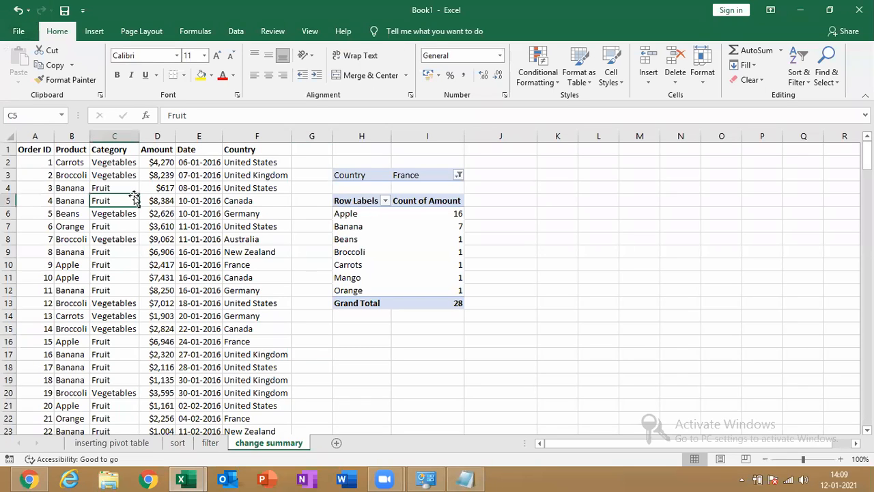
Copy the order data from the "change summary" sheet into a new worksheet and autofit its column widths
{"action": "key", "text": "ctrl+a"}
{"action": "key", "text": "ctrl+c"}
{"action": "left_click", "coordinate": [336, 442]}
{"action": "key", "text": "ctrl+v"}
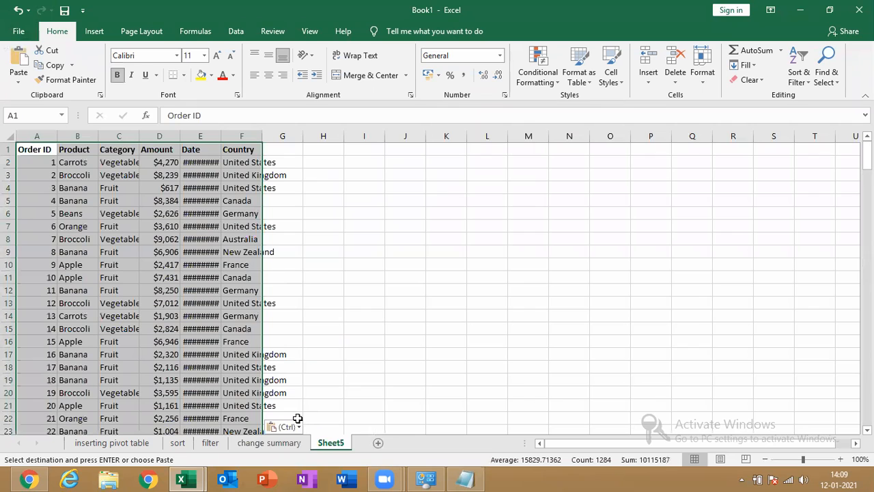
{"action": "left_click", "coordinate": [702, 75]}
{"action": "left_click", "coordinate": [770, 159]}
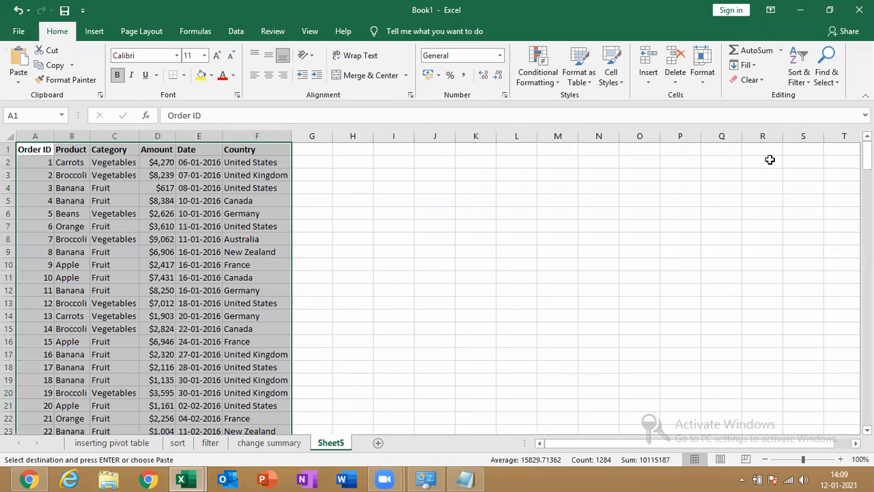
Rename Sheet5 as "two dimensional pivot chart"
{"action": "right_click", "coordinate": [345, 444]}
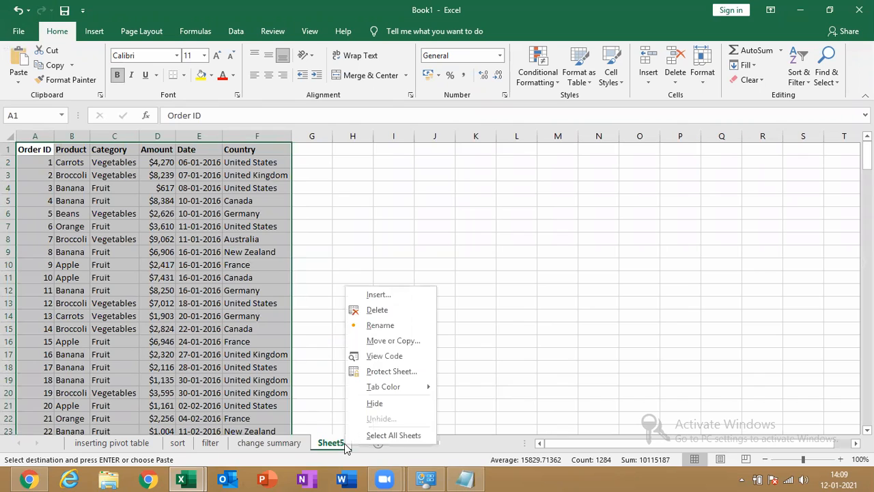
{"action": "left_click", "coordinate": [407, 324]}
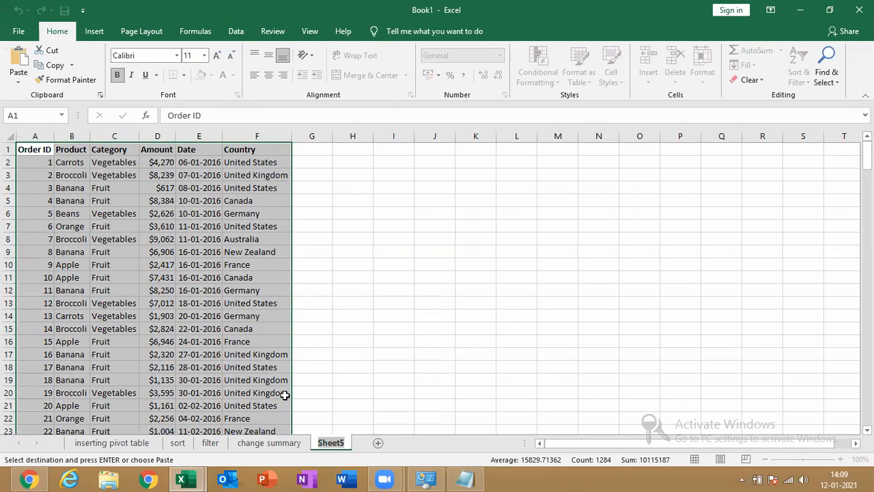
{"action": "type", "text": "te"}
{"action": "key", "text": "BackSpace"}
{"action": "type", "text": "wo dimension"}
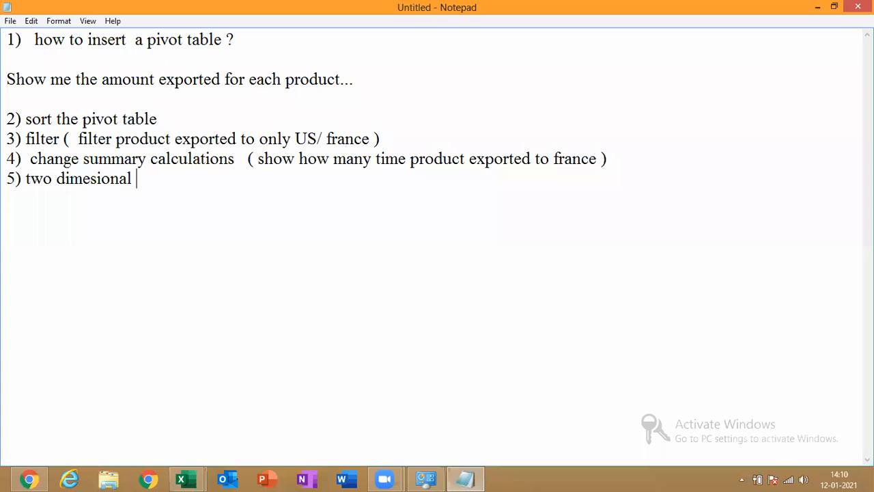
Extend note 5 in Notepad with the text "pivot chart ( show"
{"action": "type", "text": "pivot hart"}
{"action": "key", "text": "BackSpace"}
{"action": "key", "text": "BackSpace"}
{"action": "key", "text": "BackSpace"}
{"action": "key", "text": "BackSpace"}
{"action": "type", "text": "chart ( sh"}
{"action": "key", "text": "BackSpace"}
{"action": "type", "text": "show "}
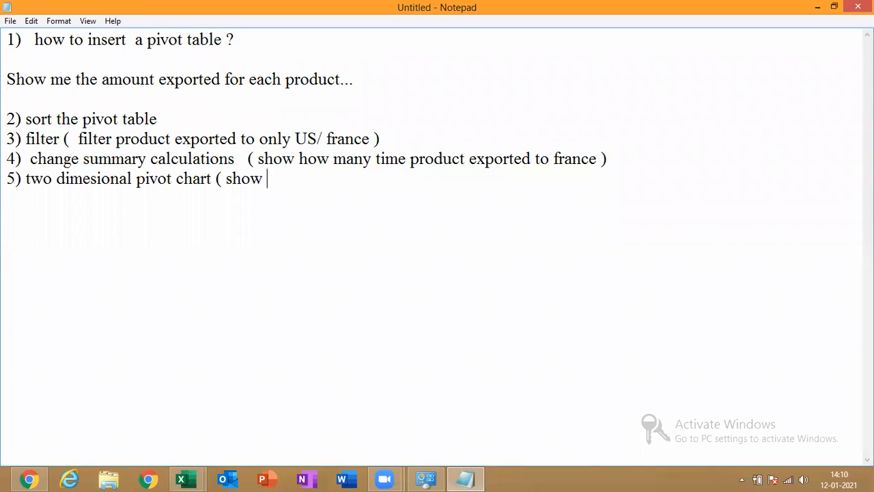
Complete note 5 with "the amount exported for each country product wise )", correcting the typing errors
{"action": "type", "text": "the amount exp"}
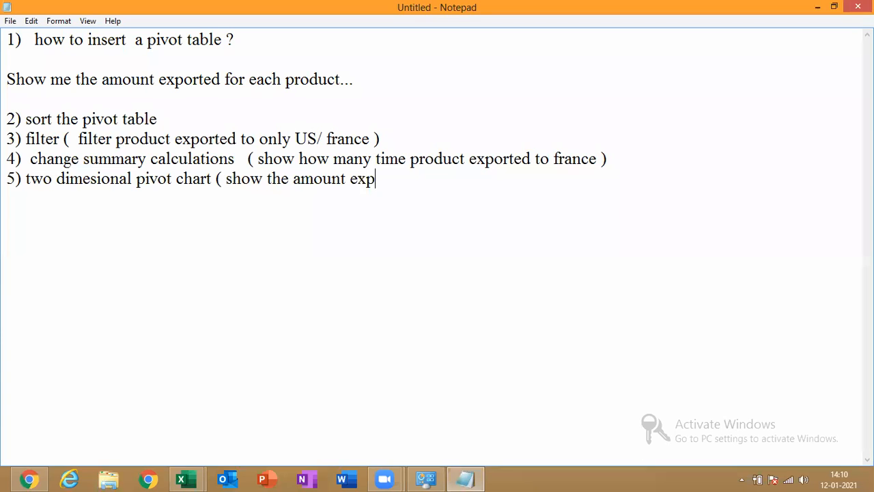
{"action": "type", "text": "orted for t"}
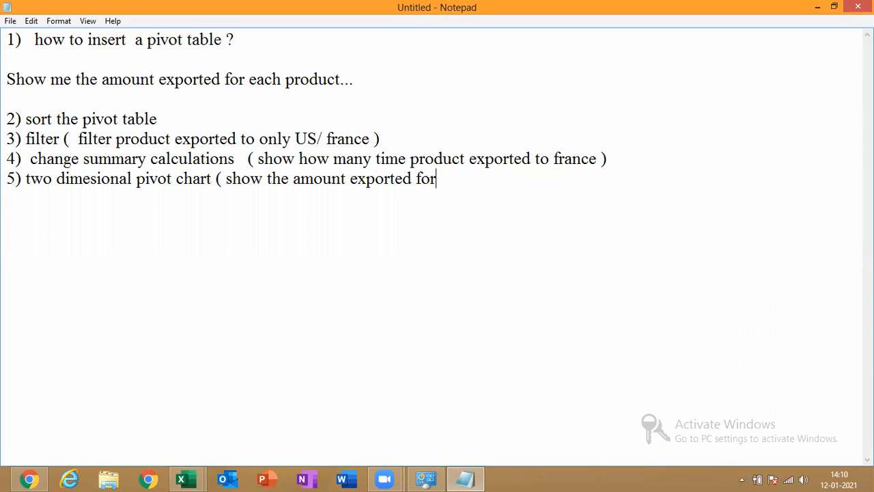
{"action": "key", "text": "BackSpace"}
{"action": "type", "text": "each"}
{"action": "type", "text": "country p[ro"}
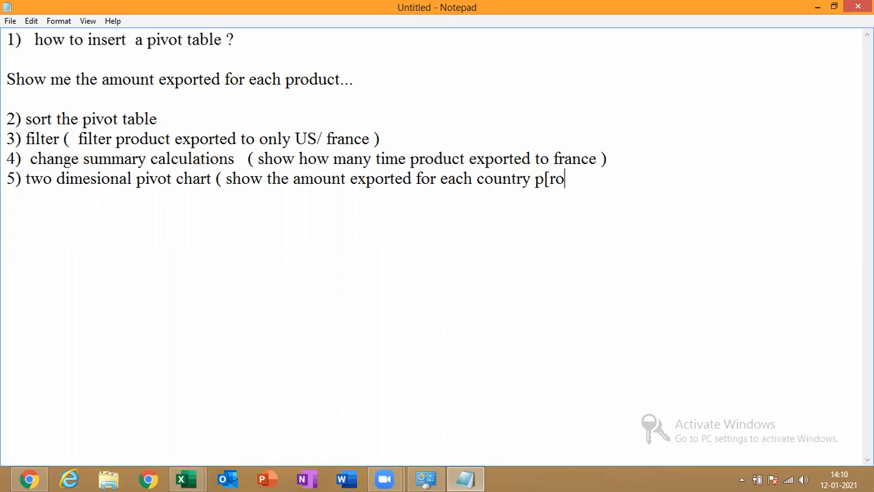
{"action": "type", "text": "duct wose"}
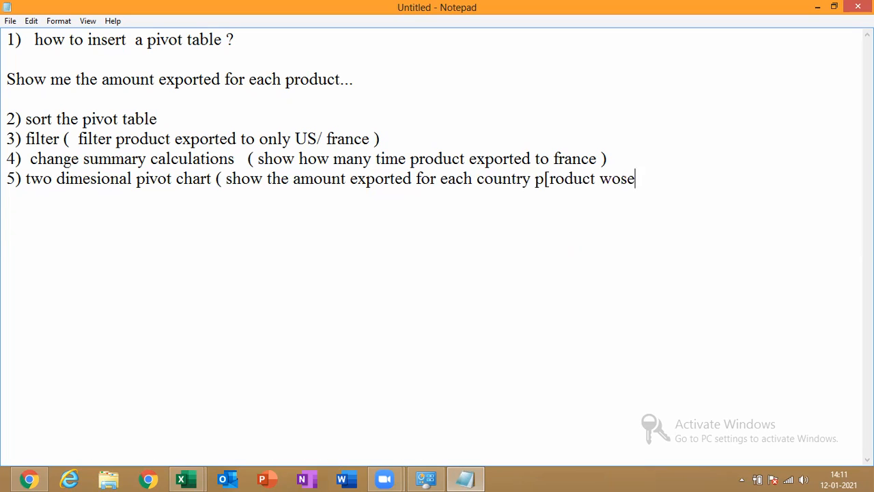
{"action": "key", "text": "BackSpace"}
{"action": "key", "text": "BackSpace"}
{"action": "key", "text": "BackSpace"}
{"action": "type", "text": "ise )"}
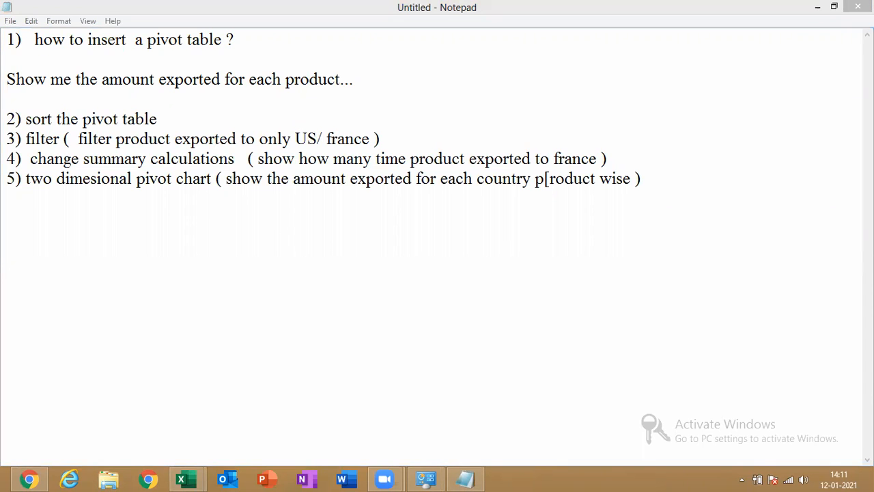
{"action": "left_click", "coordinate": [546, 178]}
{"action": "key", "text": "BackSpace"}
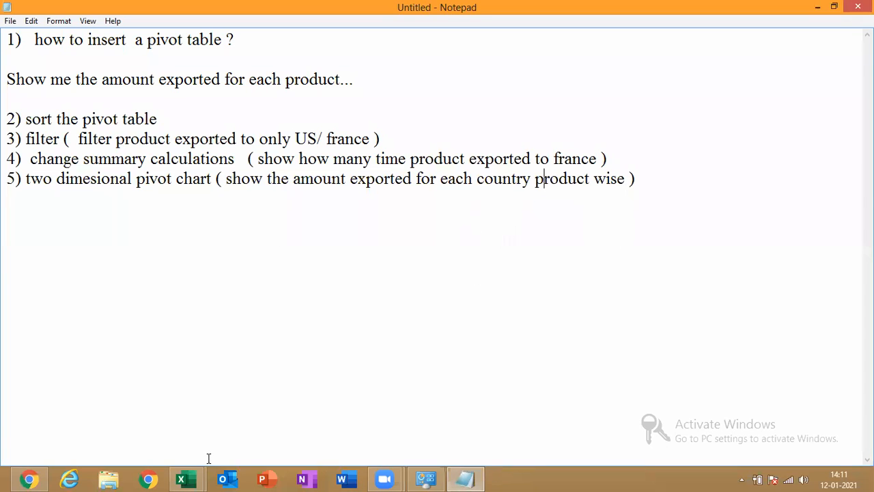
Return to Book1 in Excel and insert a PivotTable from 'two dimensional pivot chart'!$A$1:$F$214 at cell I7 of the existing worksheet
{"action": "left_click", "coordinate": [185, 478]}
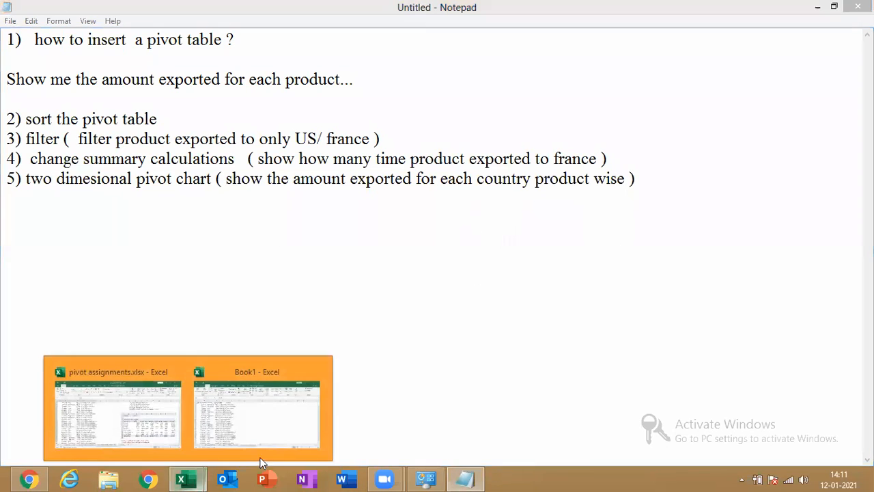
{"action": "left_click", "coordinate": [262, 419]}
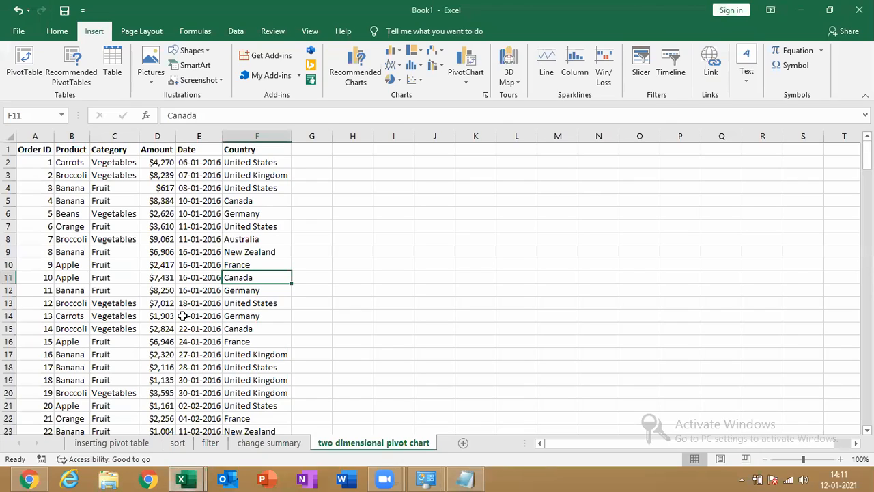
{"action": "left_click", "coordinate": [21, 67]}
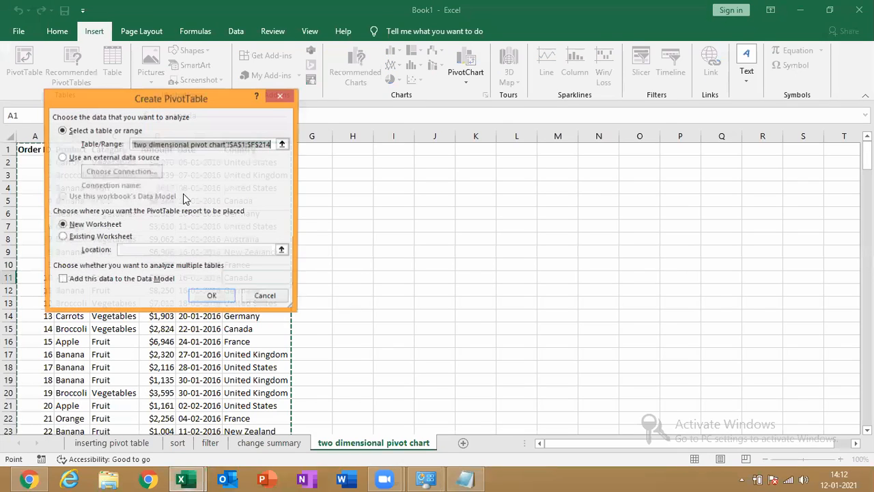
{"action": "left_click", "coordinate": [88, 237]}
{"action": "left_click", "coordinate": [377, 220]}
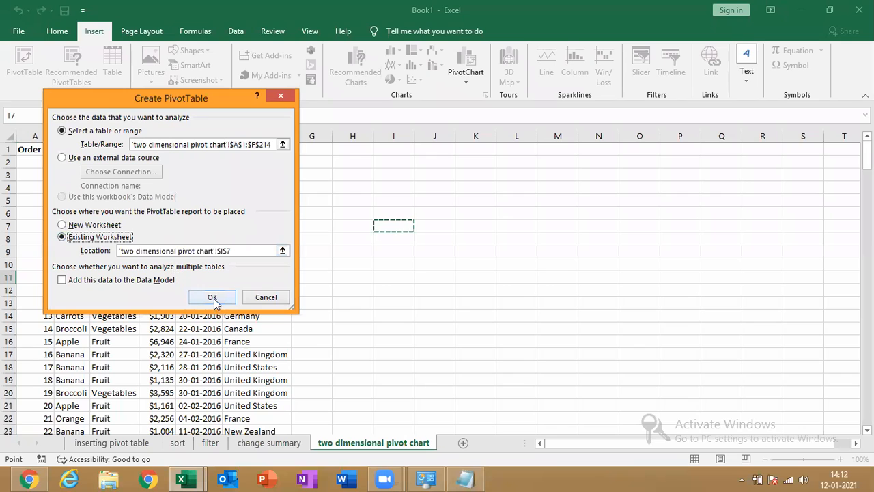
{"action": "left_click", "coordinate": [212, 297]}
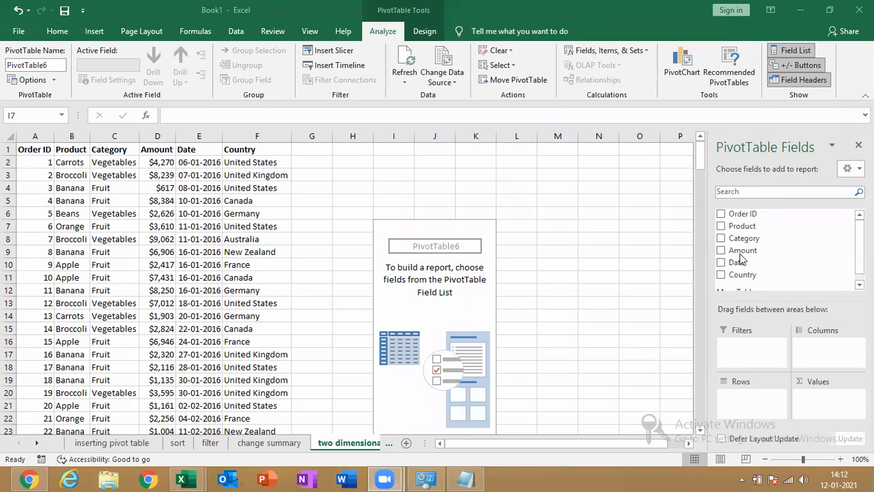
Build the PivotTable with summed Amount values, Country rows and Product columns, and highlight its country and product labels
{"action": "left_click_drag", "start_coordinate": [742, 250], "coordinate": [823, 410]}
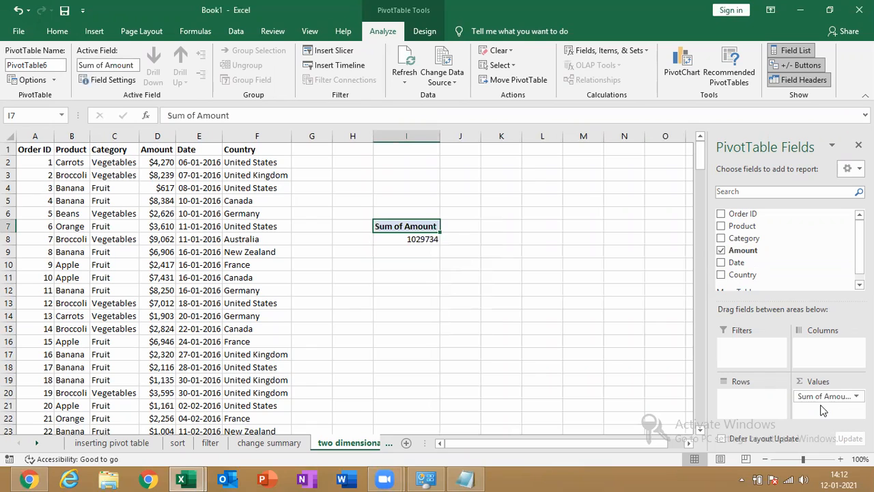
{"action": "left_click_drag", "start_coordinate": [762, 276], "coordinate": [754, 406]}
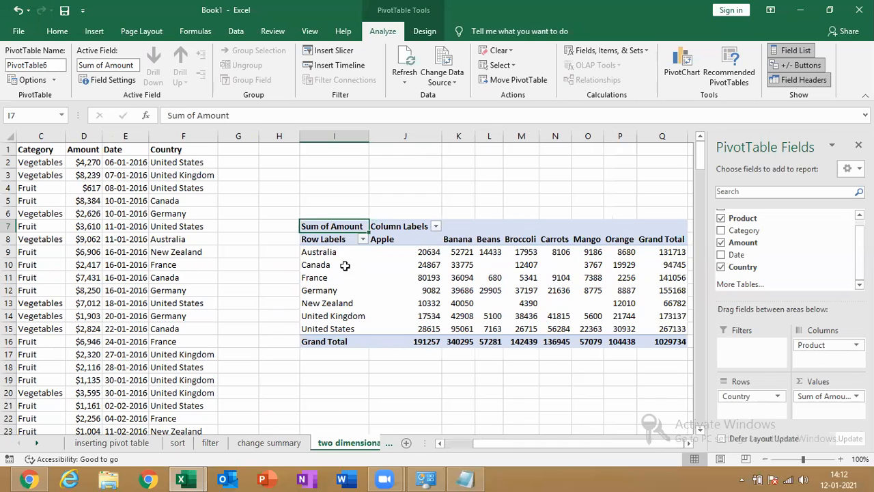
{"action": "left_click_drag", "start_coordinate": [333, 252], "coordinate": [333, 329]}
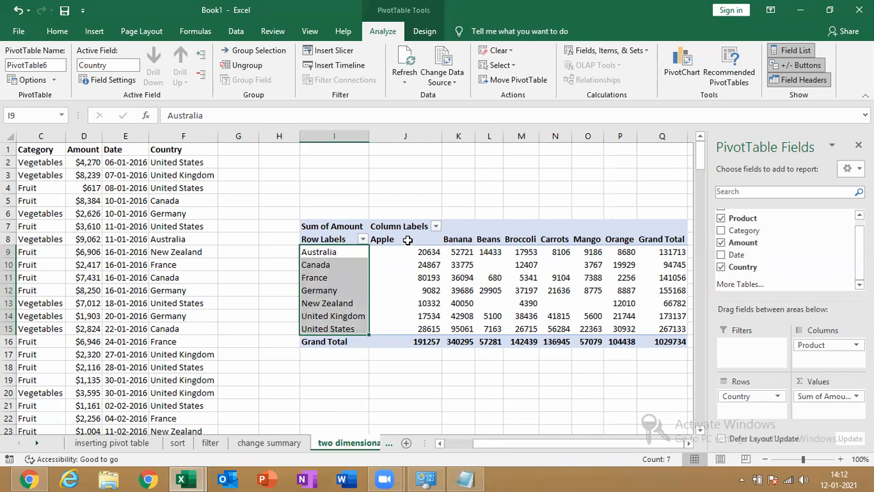
{"action": "left_click_drag", "start_coordinate": [408, 240], "coordinate": [665, 226]}
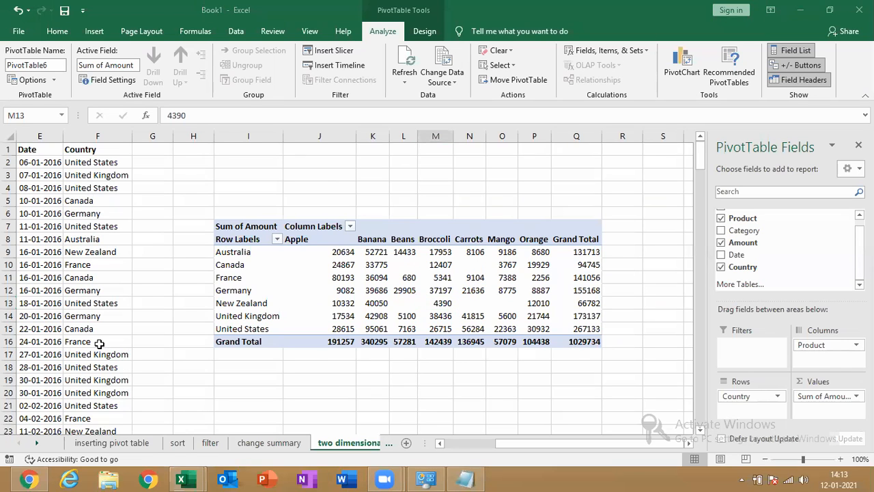
Copy the order data from the "two dimensional pivot chart" sheet to a new worksheet and autofit the columns
{"action": "left_click", "coordinate": [73, 350]}
{"action": "key", "text": "ctrl+a"}
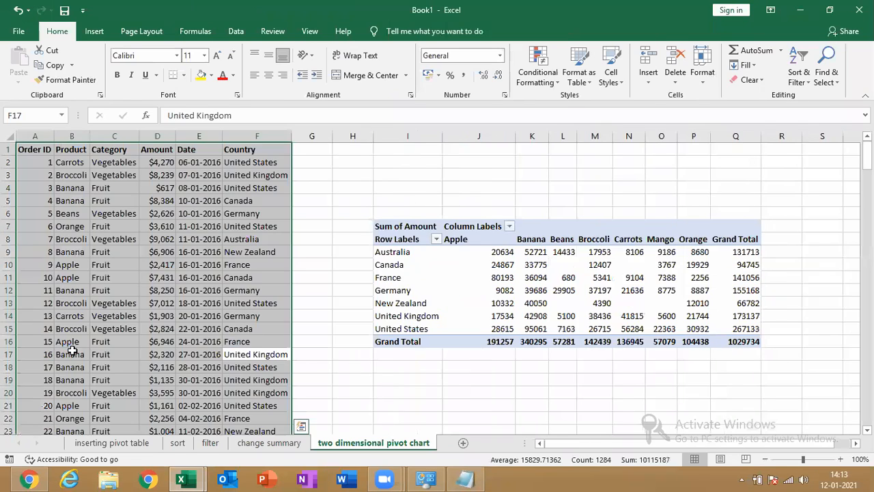
{"action": "key", "text": "ctrl+c"}
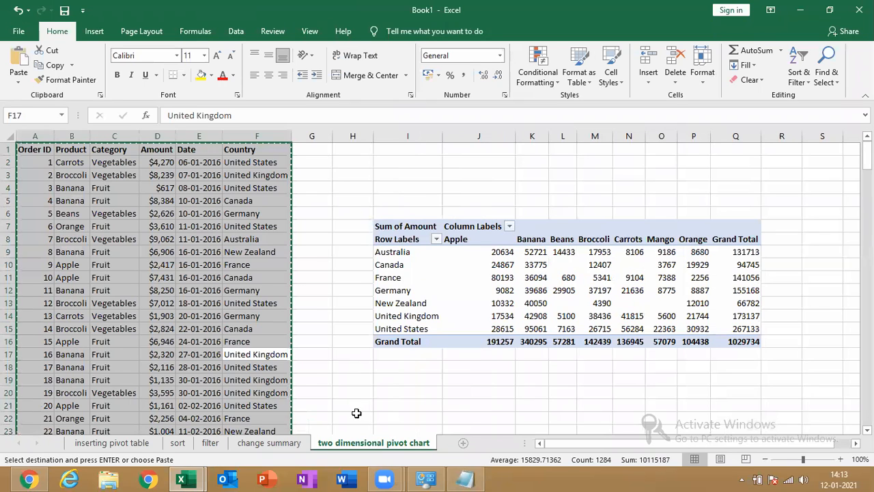
{"action": "key", "text": "shift+F11"}
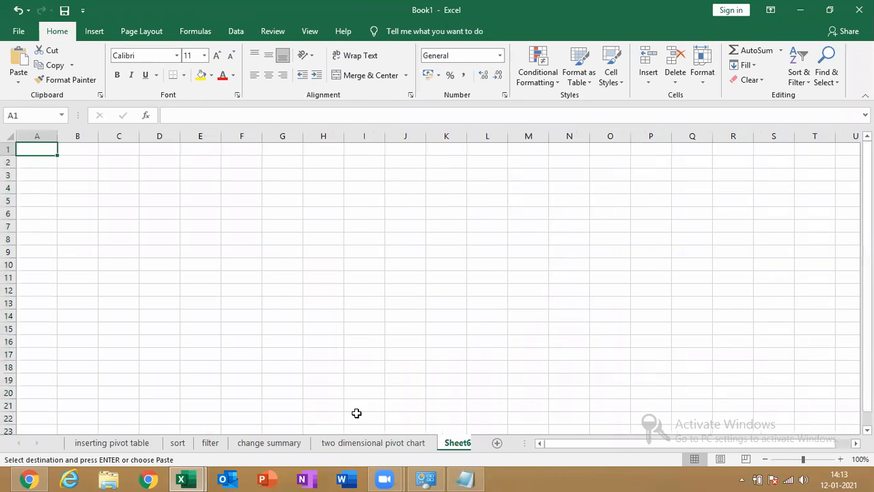
{"action": "key", "text": "ctrl+v"}
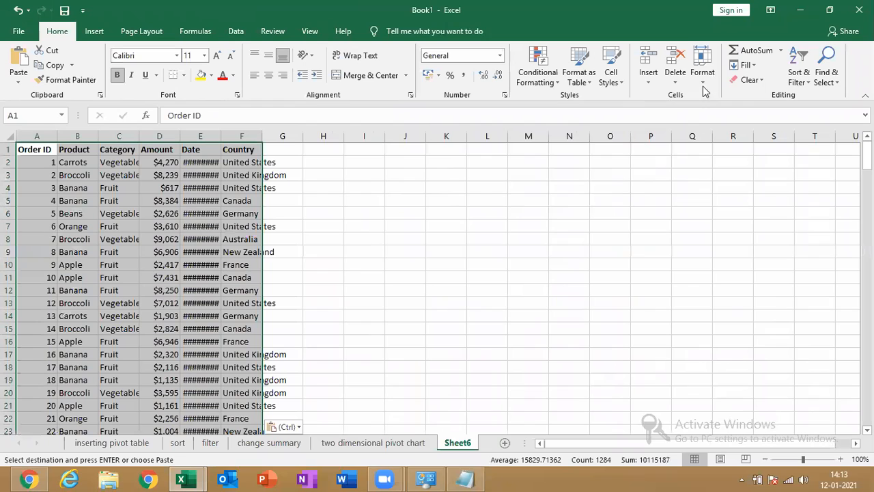
{"action": "left_click", "coordinate": [702, 86]}
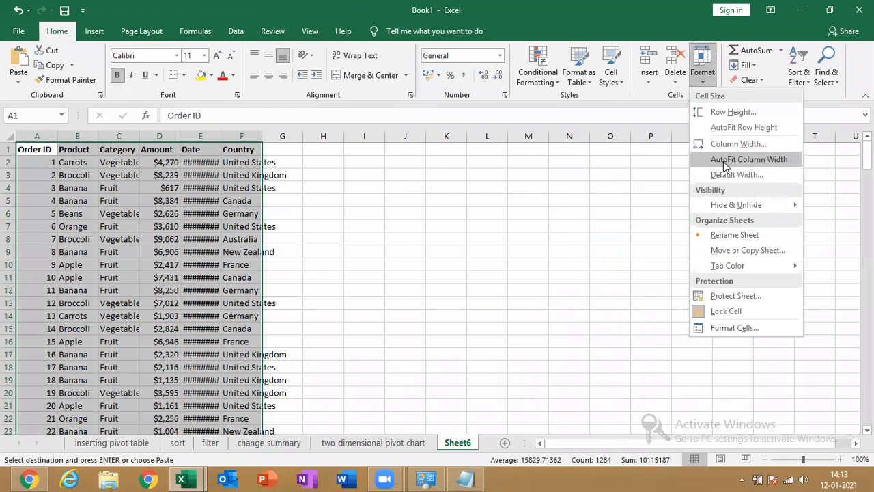
{"action": "left_click", "coordinate": [722, 161]}
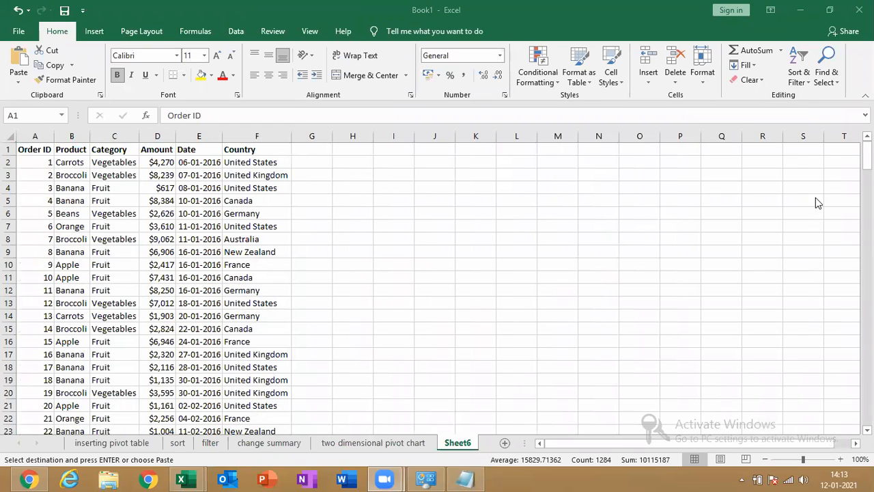
Consult the pivot assignments.xlsx workbook, return to Book1 and rename Sheet6 as "group pivot table items"
{"action": "key", "text": "alt+Tab"}
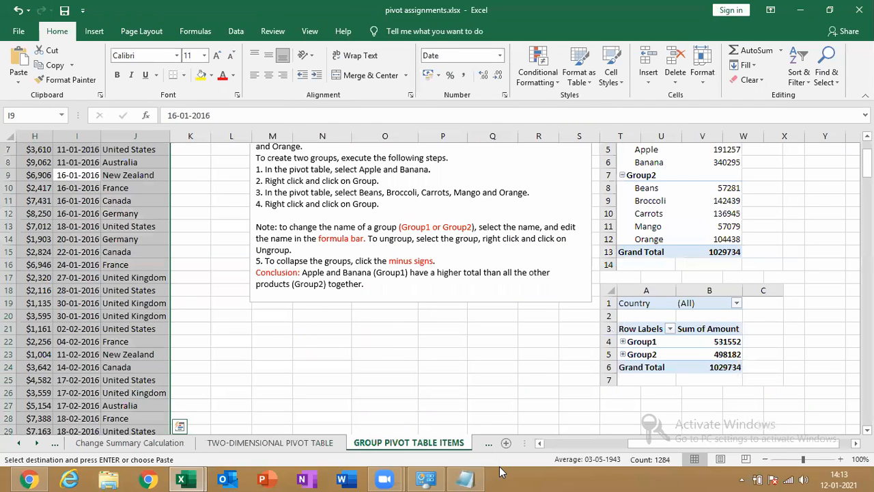
{"action": "mouse_move", "coordinate": [181, 480]}
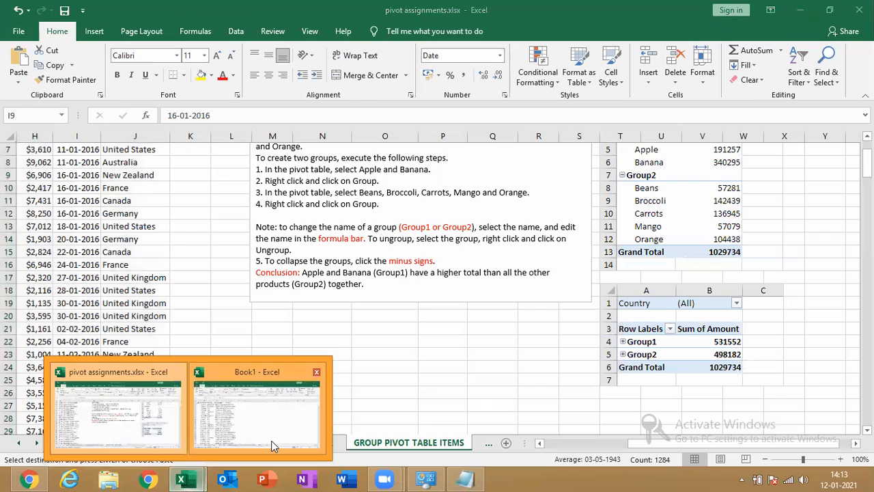
{"action": "left_click", "coordinate": [272, 445]}
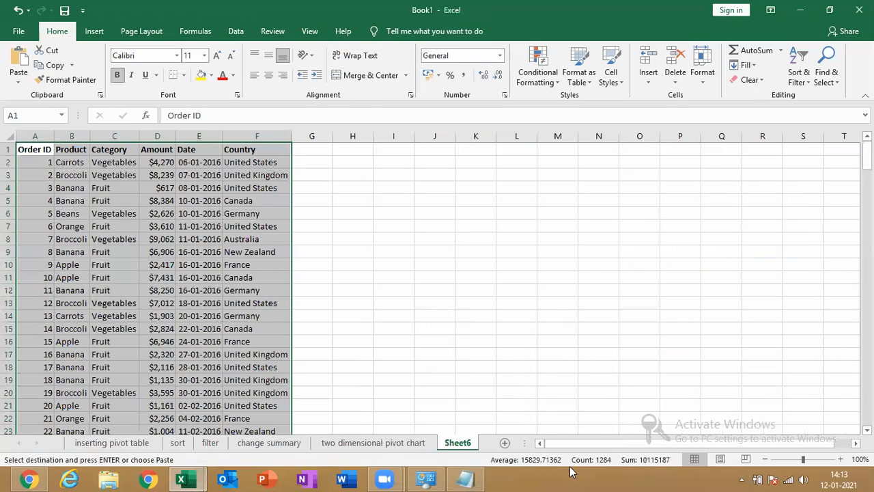
{"action": "right_click", "coordinate": [456, 444]}
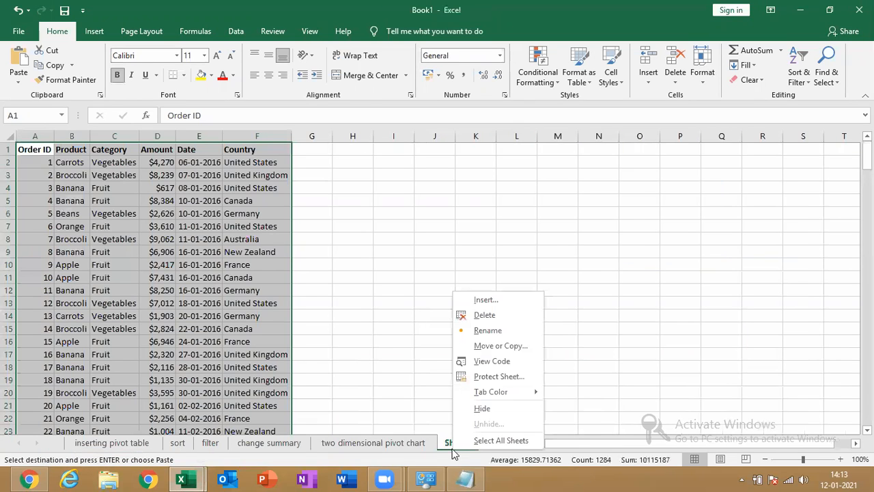
{"action": "left_click", "coordinate": [502, 332]}
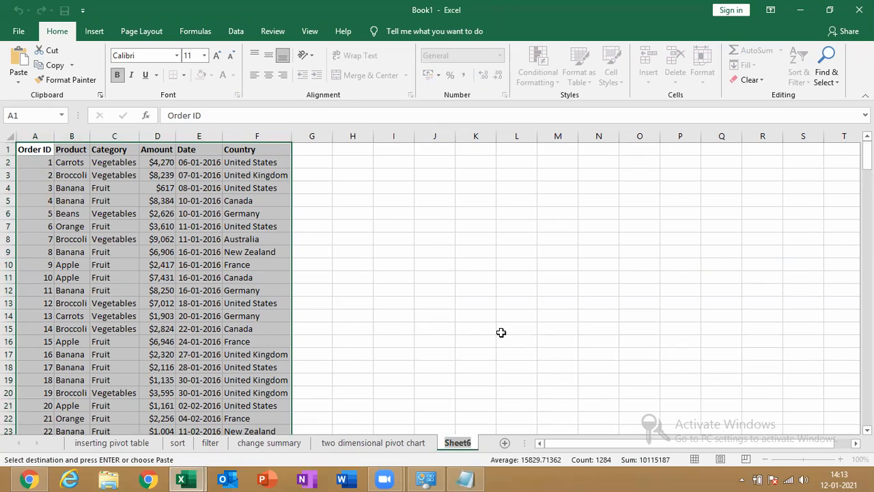
{"action": "type", "text": "group"}
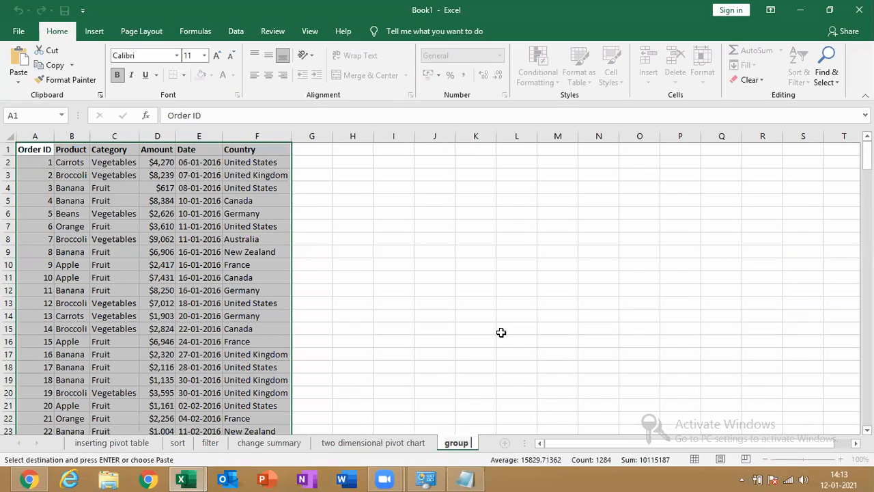
{"action": "type", "text": " piv"}
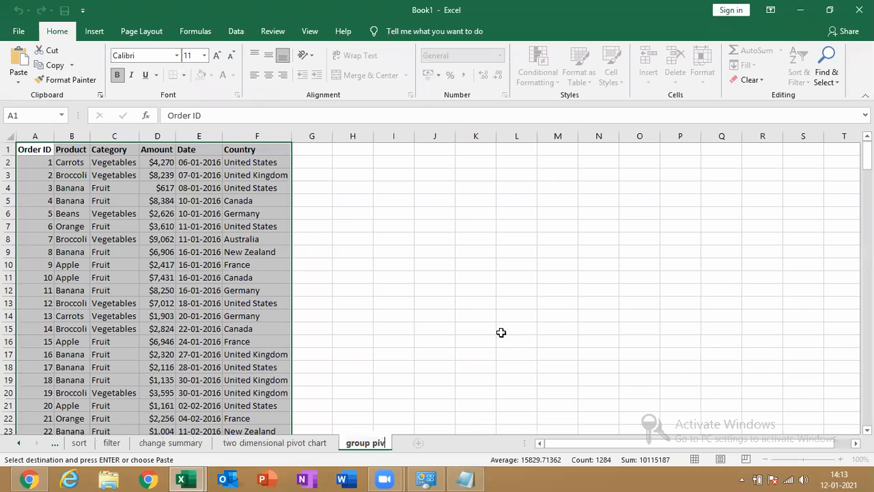
{"action": "type", "text": "ot tab"}
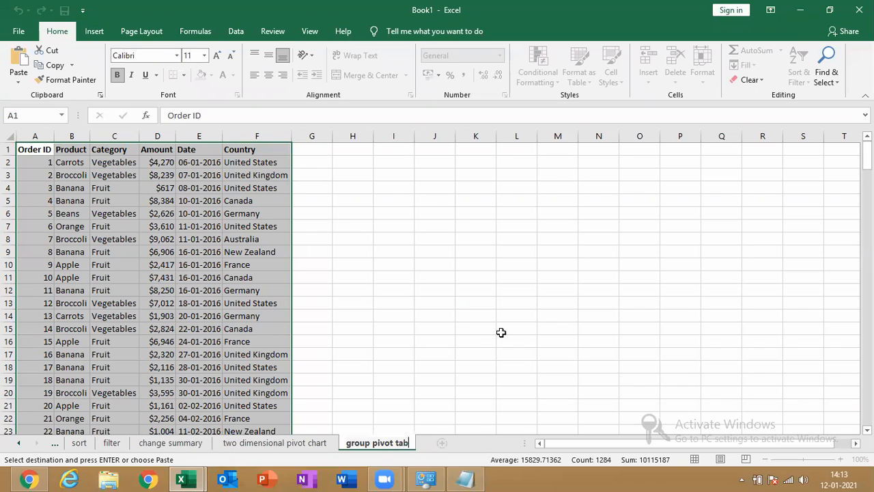
{"action": "type", "text": "le items"}
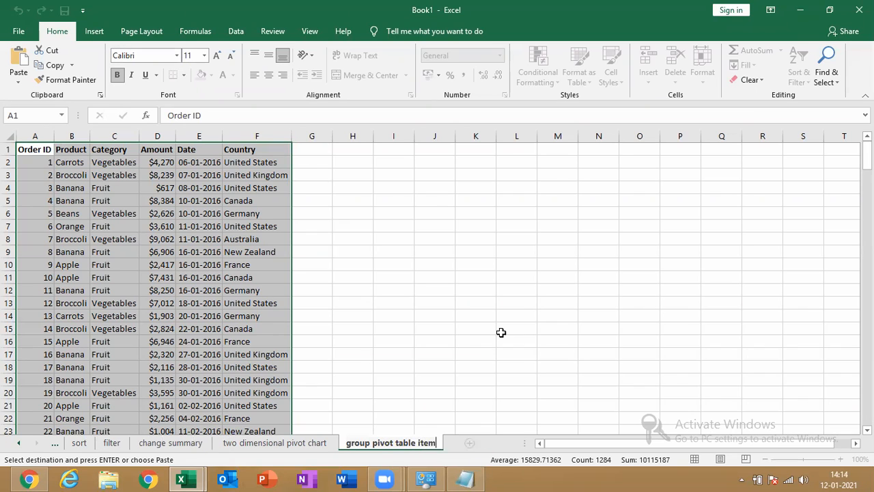
{"action": "left_click", "coordinate": [288, 223]}
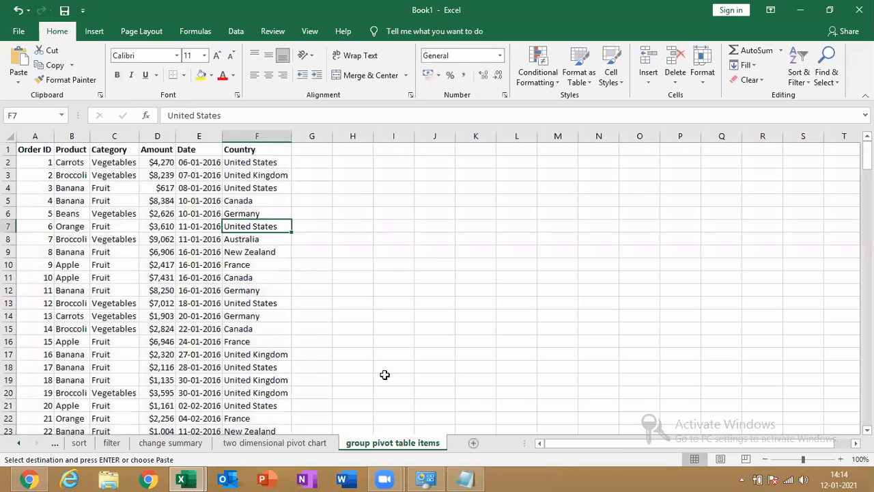
Insert a PivotTable from 'group pivot table items'!$A$1:$F$214 at cell I5 of the existing worksheet, with summed Amount values and Product rows
{"action": "left_click", "coordinate": [312, 444]}
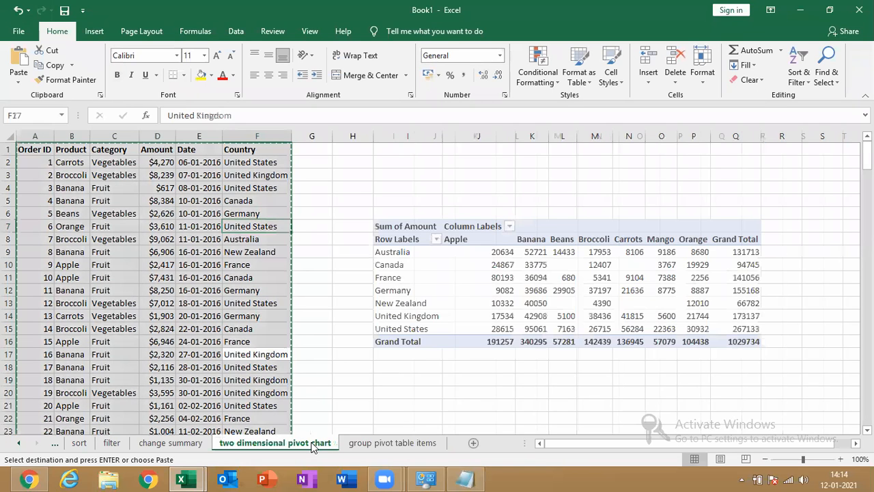
{"action": "left_click", "coordinate": [369, 443]}
{"action": "left_click", "coordinate": [157, 277]}
{"action": "left_click", "coordinate": [94, 31]}
{"action": "left_click", "coordinate": [24, 65]}
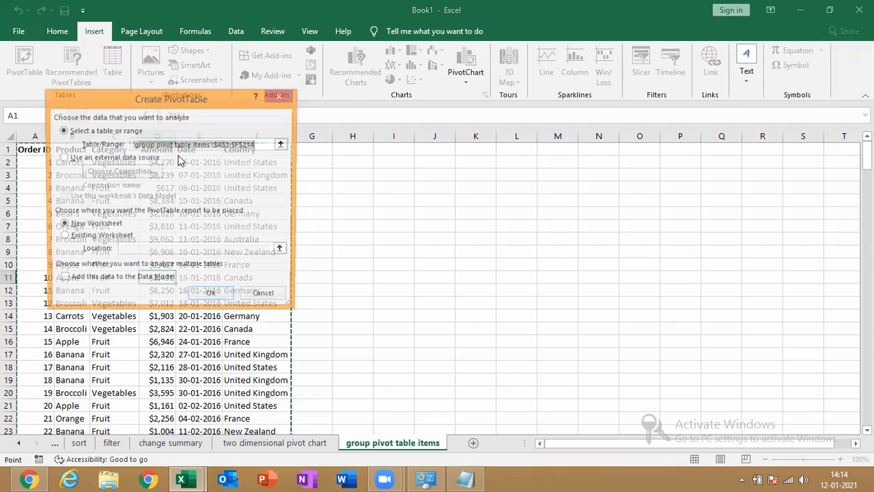
{"action": "left_click", "coordinate": [106, 237]}
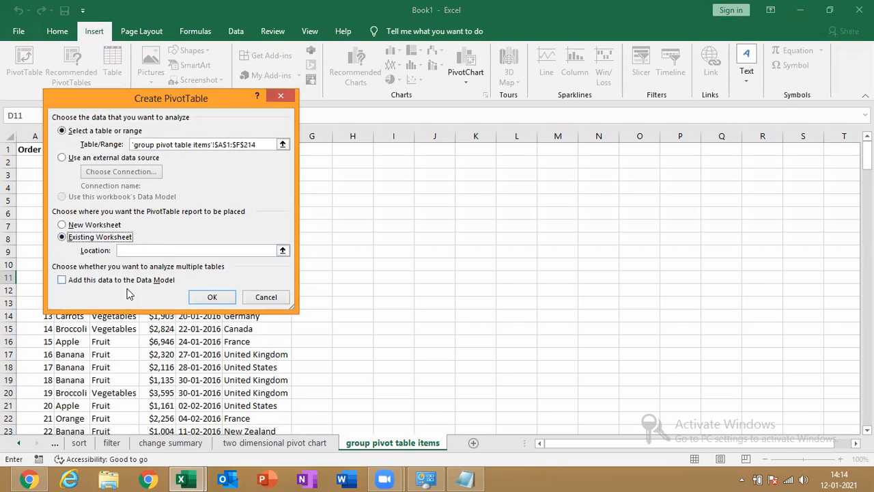
{"action": "left_click", "coordinate": [151, 252]}
{"action": "left_click", "coordinate": [406, 200]}
{"action": "left_click", "coordinate": [212, 297]}
{"action": "left_click", "coordinate": [721, 250]}
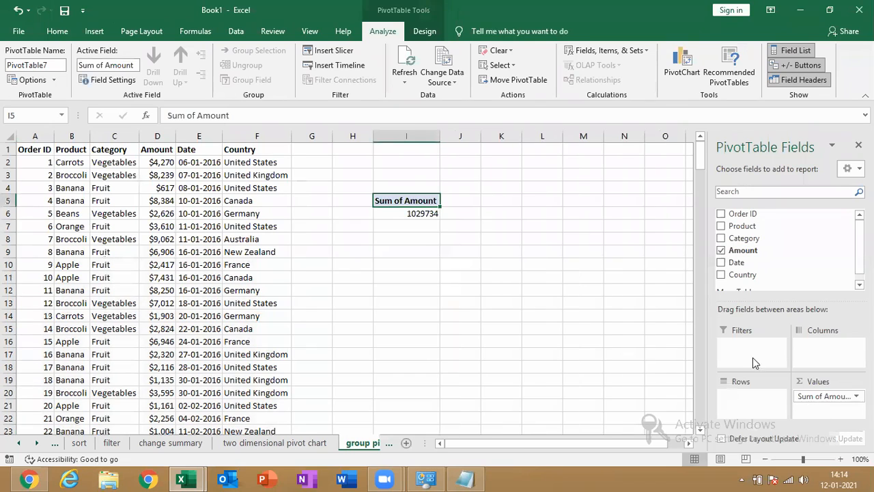
{"action": "left_click_drag", "start_coordinate": [741, 226], "coordinate": [757, 410]}
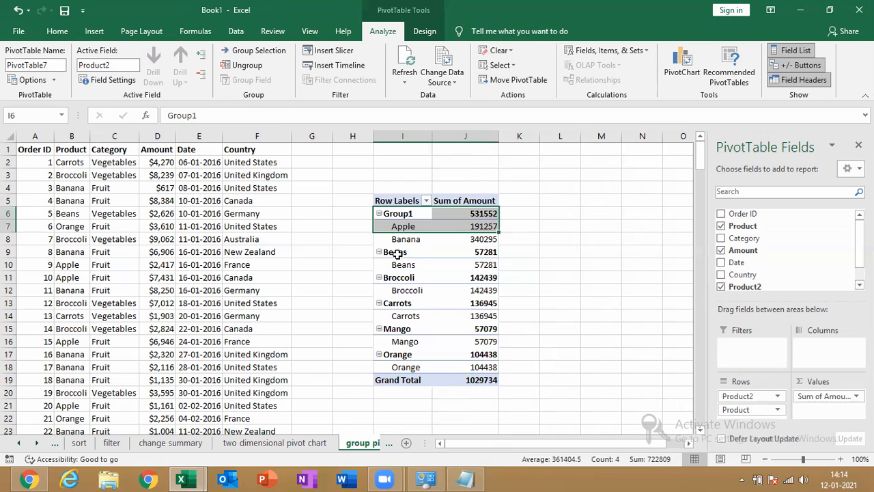
Group Beans, Broccoli and Carrots together in the PivotTable rows, and group Mango with Orange
{"action": "left_click_drag", "start_coordinate": [394, 253], "coordinate": [466, 314]}
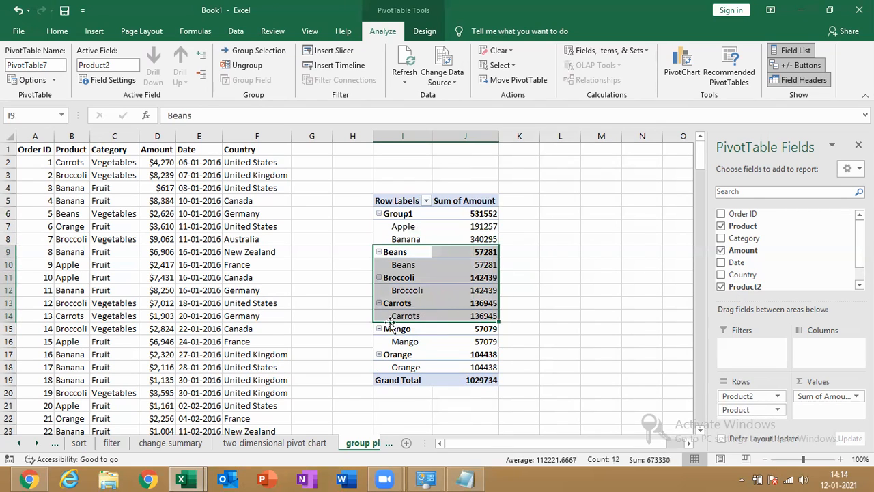
{"action": "right_click", "coordinate": [406, 290]}
{"action": "left_click", "coordinate": [448, 198]}
{"action": "left_click_drag", "start_coordinate": [398, 303], "coordinate": [465, 341]}
{"action": "right_click", "coordinate": [421, 318]}
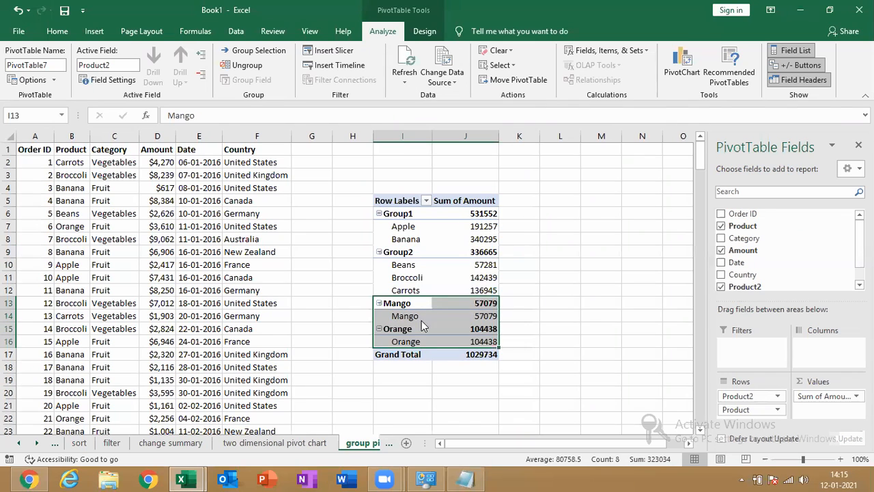
{"action": "left_click", "coordinate": [465, 222]}
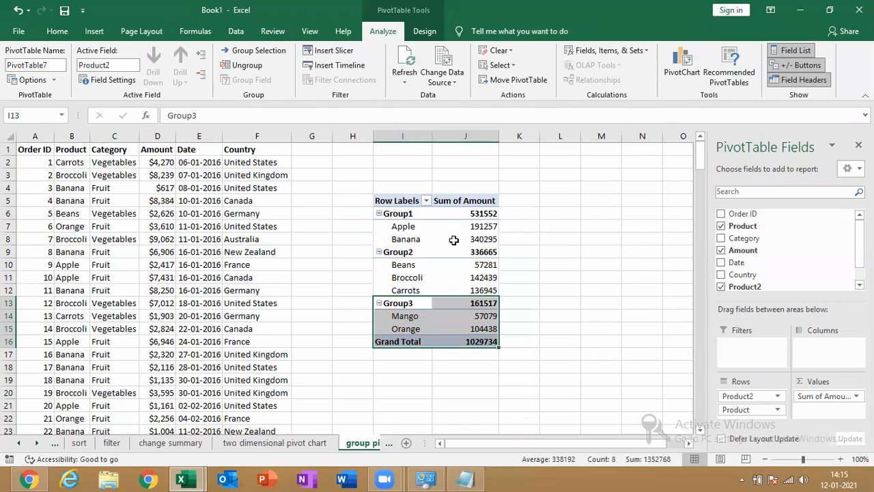
{"action": "left_click", "coordinate": [453, 239]}
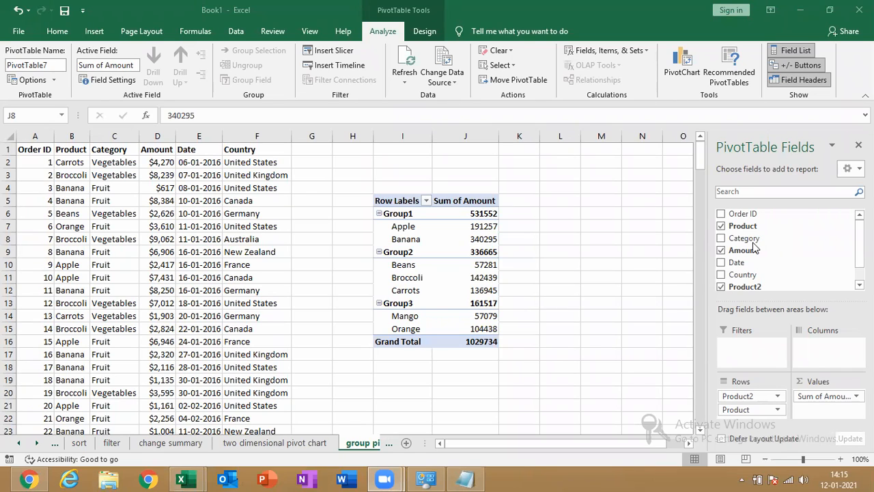
Remove the Product2 grouping field from the rows and delete the whole PivotTable starting at cell I5
{"action": "left_click", "coordinate": [762, 398]}
{"action": "left_click_drag", "start_coordinate": [762, 397], "coordinate": [822, 280]}
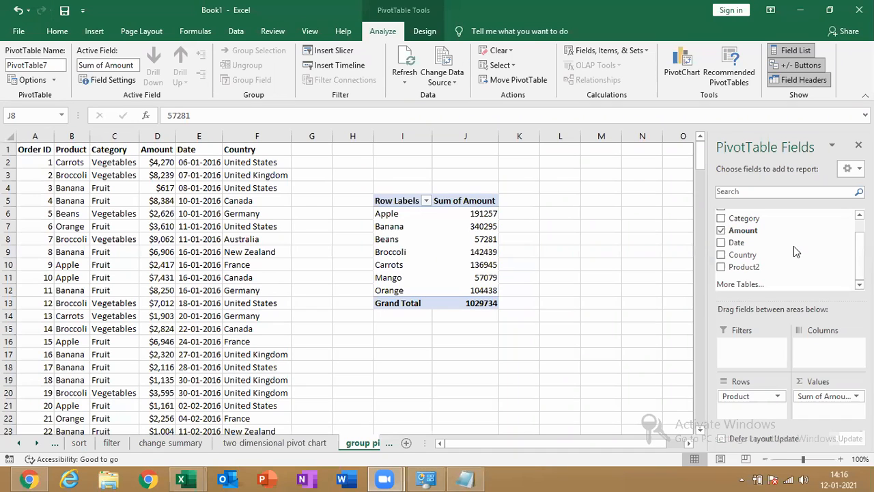
{"action": "left_click_drag", "start_coordinate": [369, 184], "coordinate": [499, 330]}
{"action": "key", "text": "Delete"}
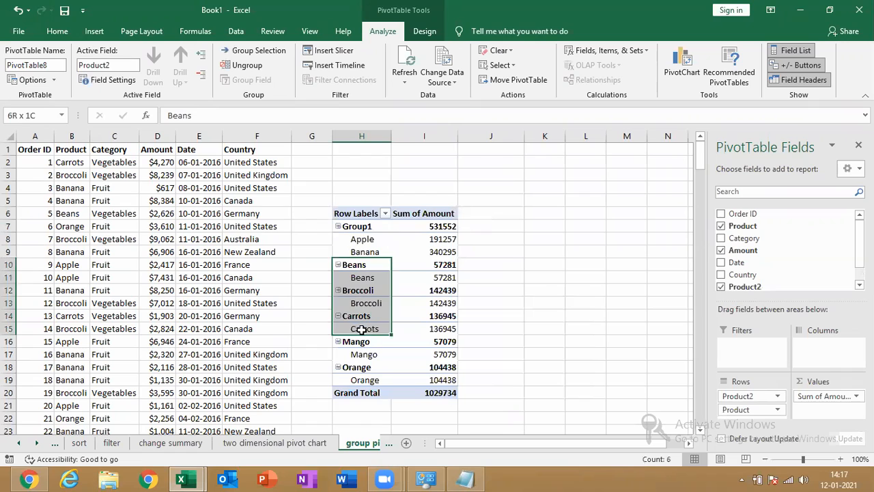
In the PivotTable at cell H6, group Beans, Broccoli and Carrots together, and group Mango with Orange
{"action": "left_click_drag", "start_coordinate": [361, 329], "coordinate": [365, 331]}
{"action": "right_click", "coordinate": [371, 288]}
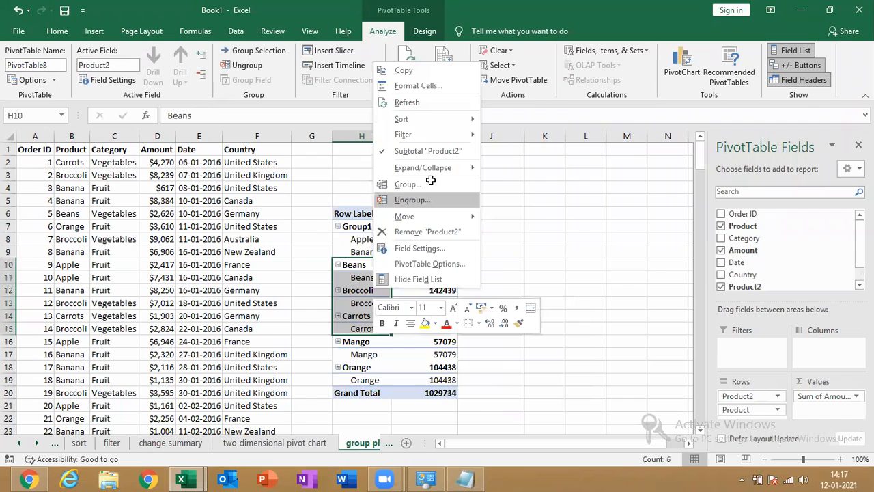
{"action": "left_click_drag", "start_coordinate": [359, 316], "coordinate": [359, 353]}
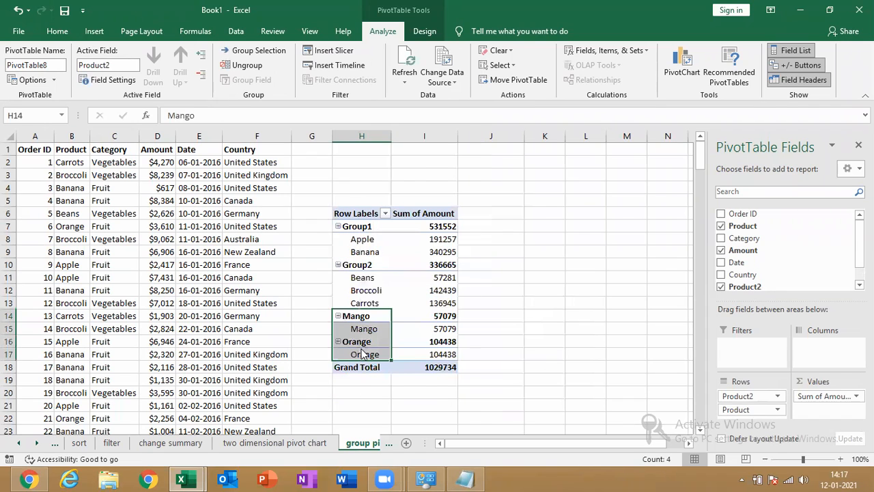
{"action": "right_click", "coordinate": [364, 354]}
{"action": "left_click", "coordinate": [448, 246]}
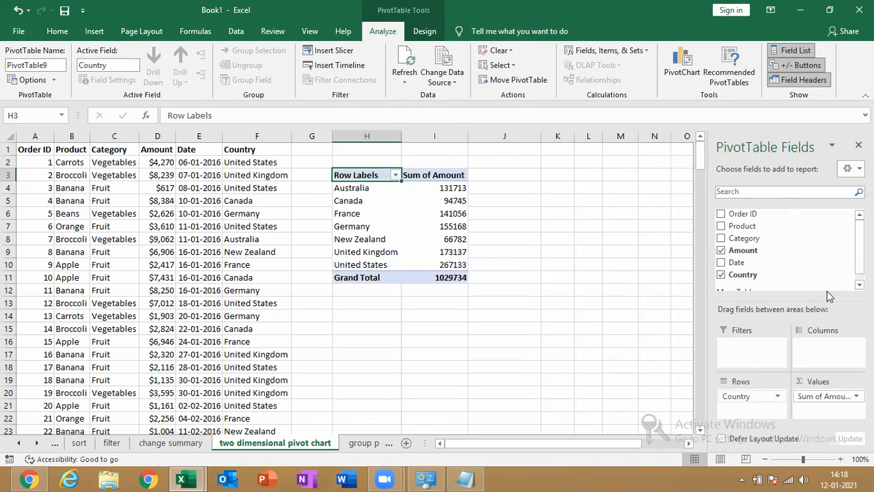
{"action": "left_click_drag", "start_coordinate": [826, 337], "coordinate": [826, 358]}
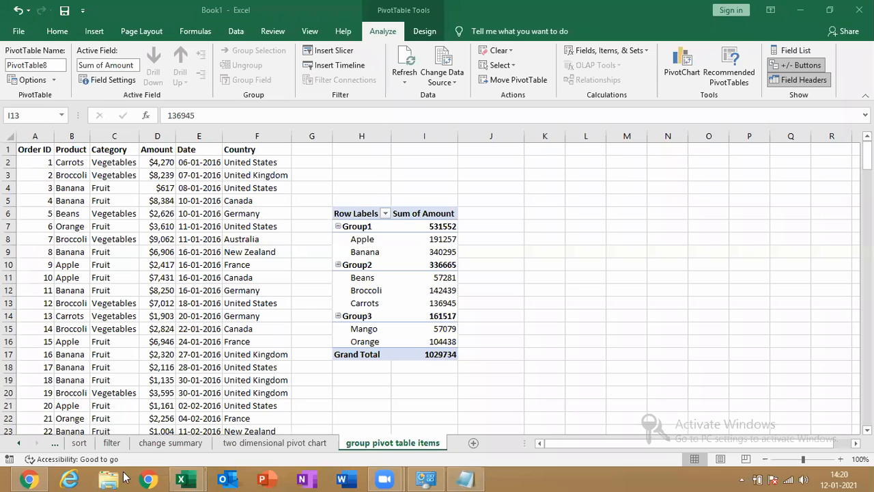
Consult the pivot assignments.xlsx workbook, return to Book1 and rename Sheet7 as "group dates"
{"action": "left_click", "coordinate": [167, 402]}
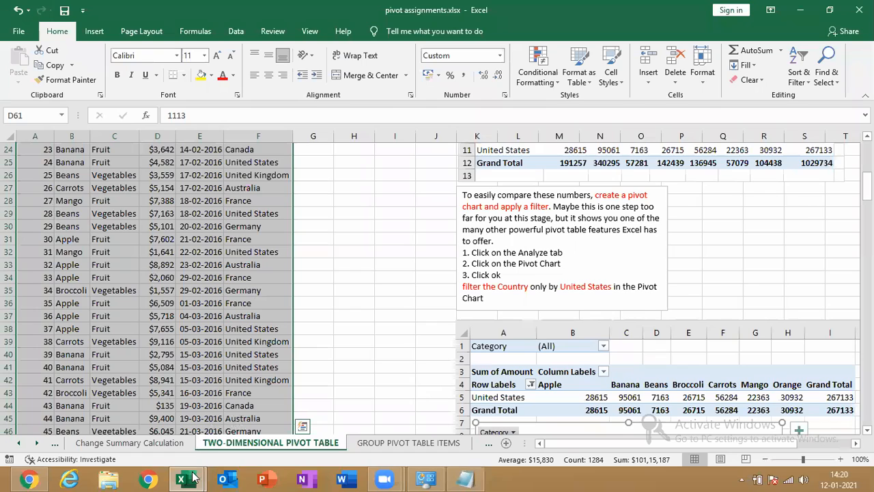
{"action": "left_click", "coordinate": [222, 430]}
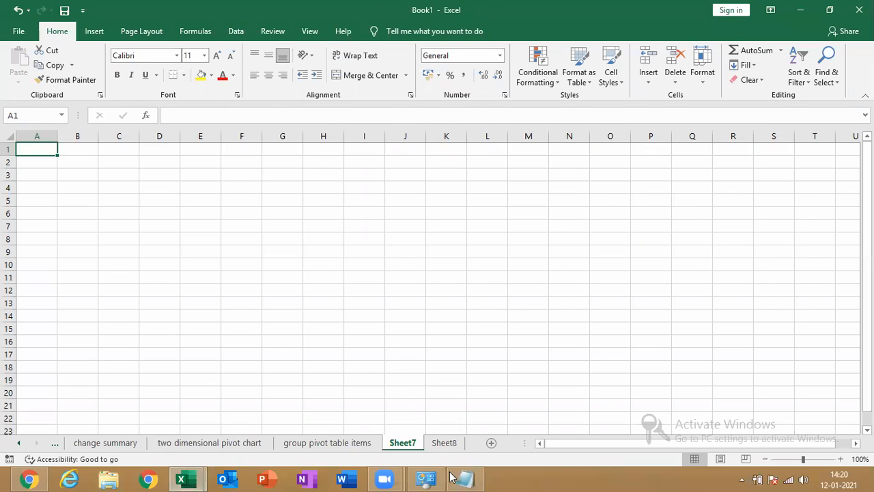
{"action": "right_click", "coordinate": [401, 442]}
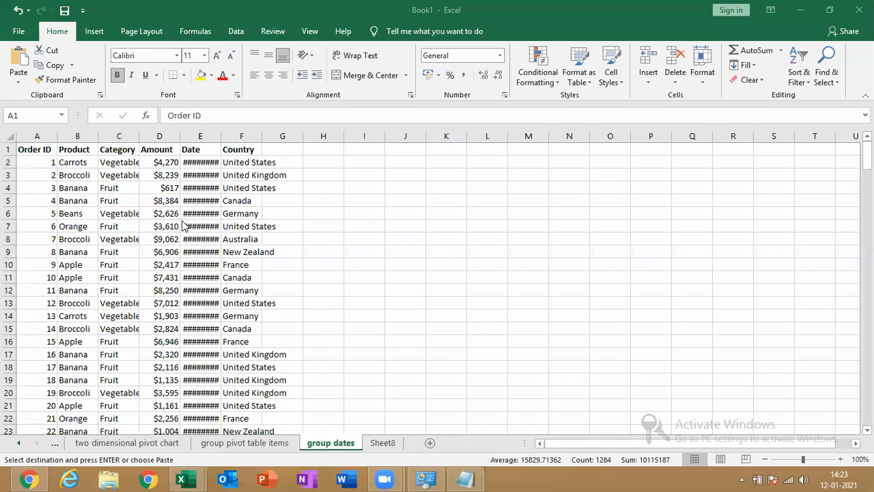
Paste the copied order data at cell A1 of the "group dates" sheet and autofit its columns
{"action": "key", "text": "ctrl+v"}
{"action": "double_click", "coordinate": [222, 137]}
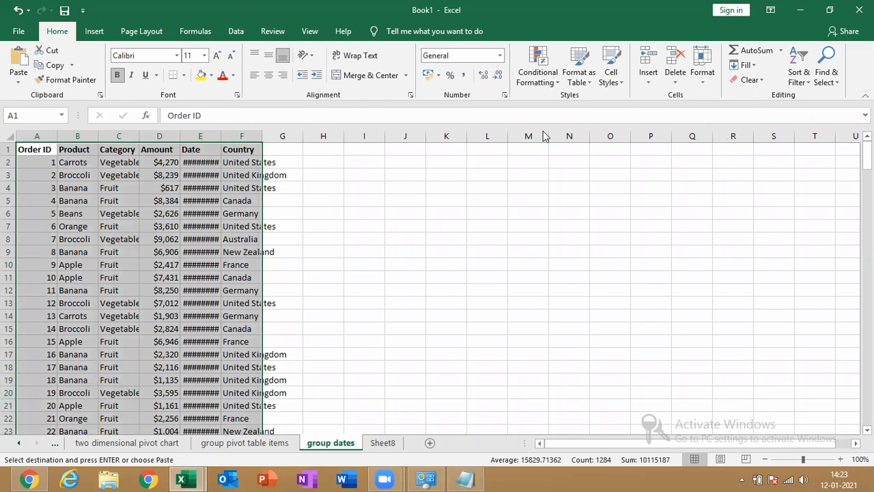
{"action": "key", "text": "alt+h"}
{"action": "key", "text": "o"}
{"action": "key", "text": "w"}
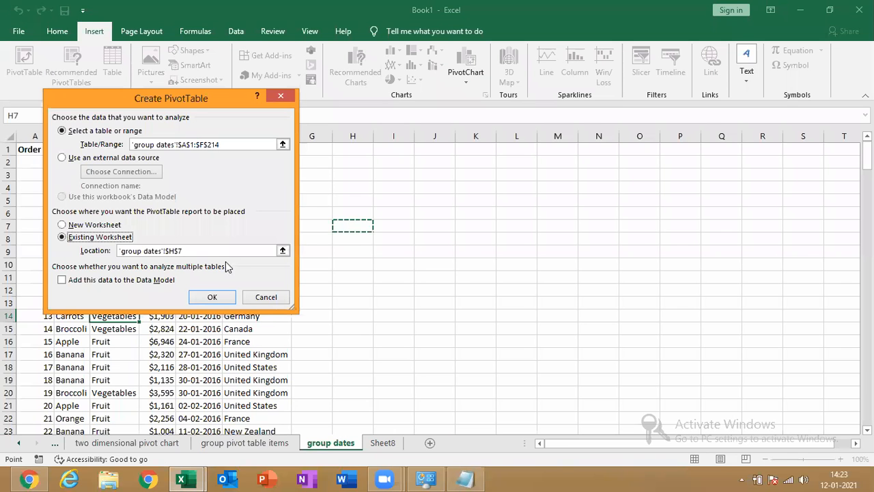
Insert a PivotTable from 'group dates'!$A$1:$F$214 at cell H7 of the existing worksheet, with summed Amount values and Date rows
{"action": "left_click", "coordinate": [210, 296]}
{"action": "key", "text": "Return"}
{"action": "left_click", "coordinate": [721, 250]}
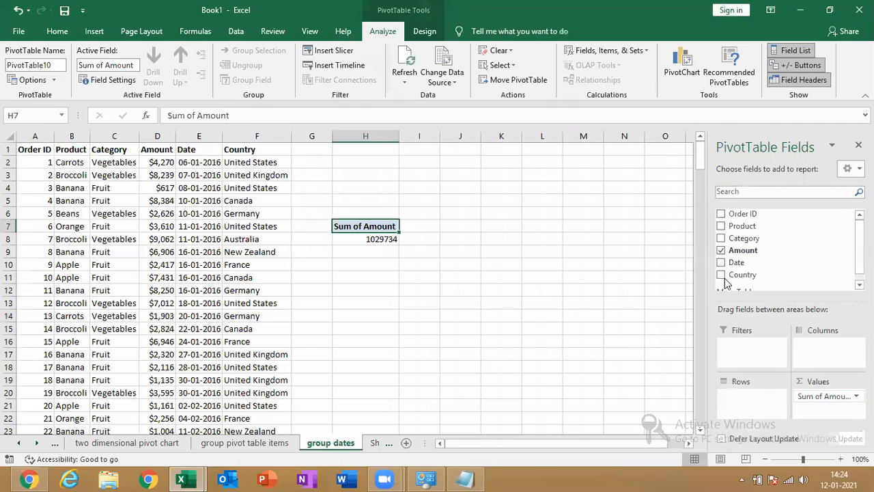
{"action": "left_click_drag", "start_coordinate": [736, 262], "coordinate": [739, 407]}
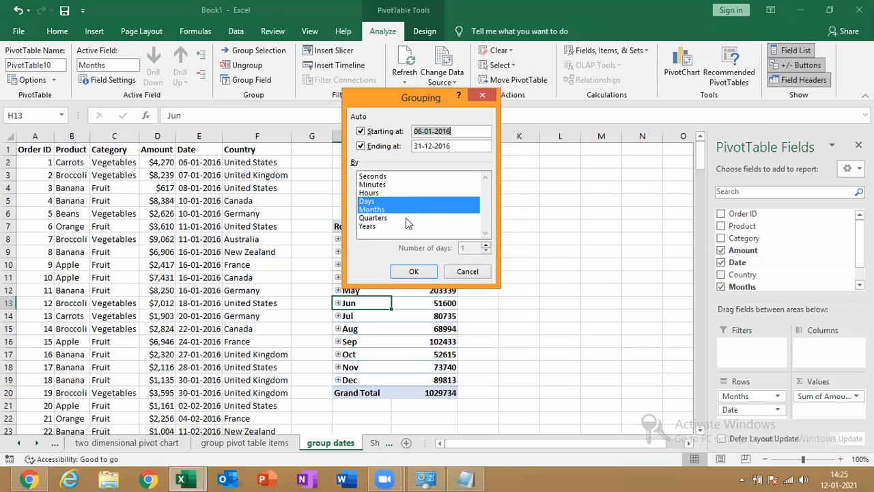
Group the PivotTable's dates by Quarters only instead of by Days and Months
{"action": "left_click", "coordinate": [407, 218]}
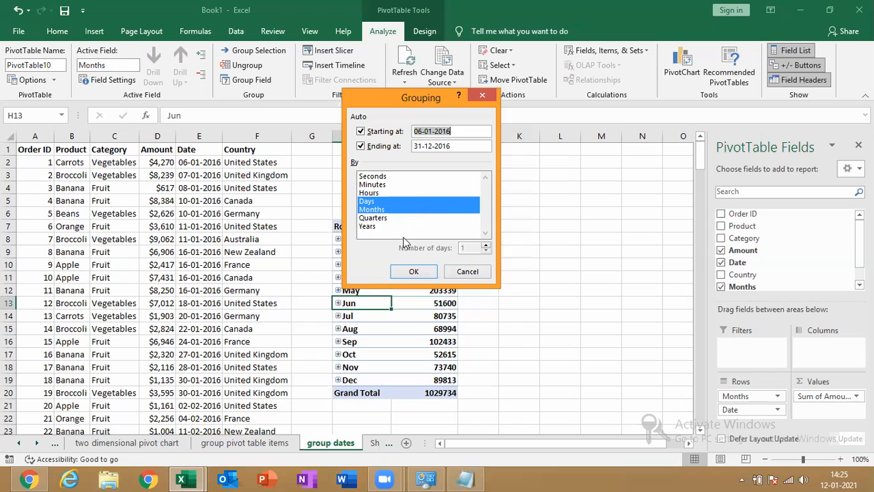
{"action": "left_click", "coordinate": [411, 274]}
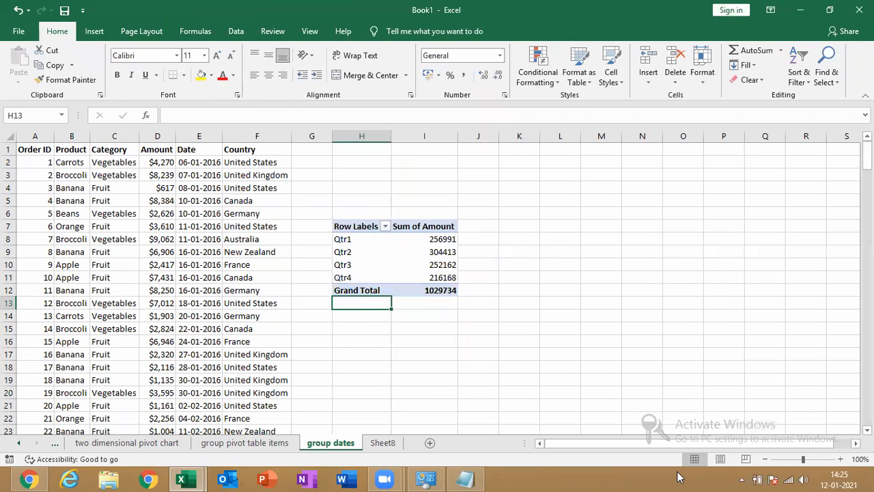
{"action": "left_click", "coordinate": [678, 477]}
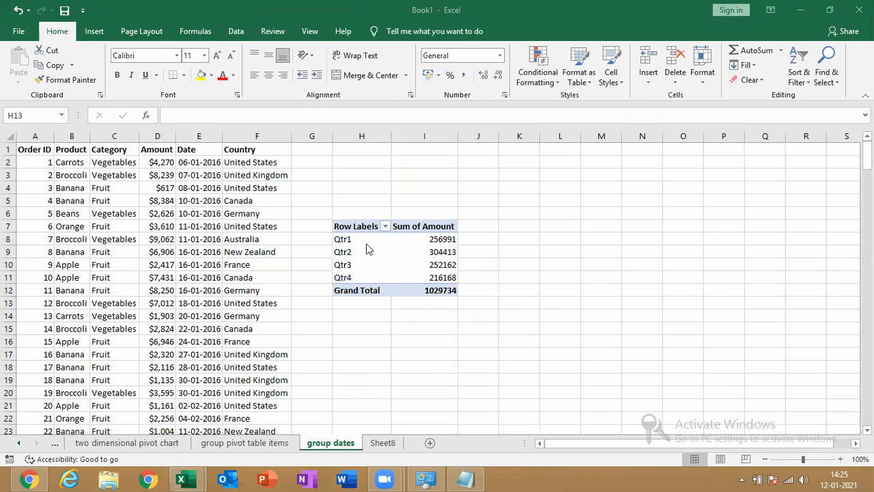
Review the PivotTable's date Grouping settings, moving the dialog aside, and keep the Quarters grouping
{"action": "right_click", "coordinate": [366, 241]}
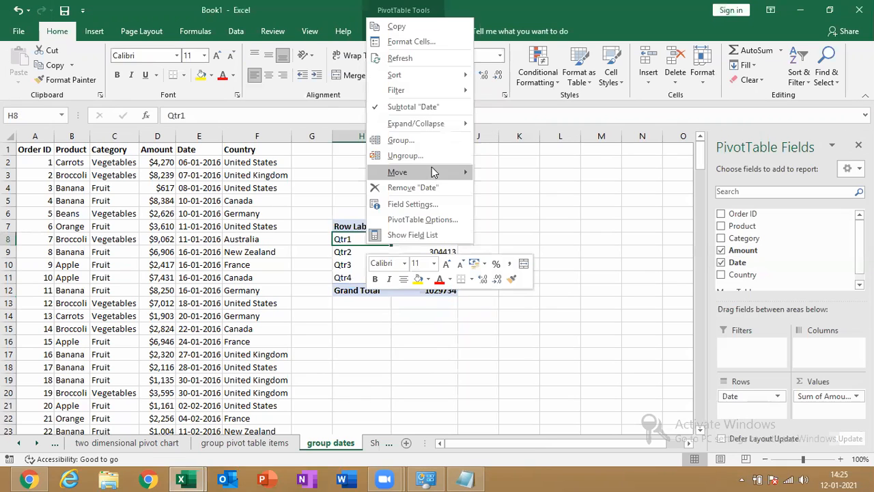
{"action": "left_click", "coordinate": [399, 140]}
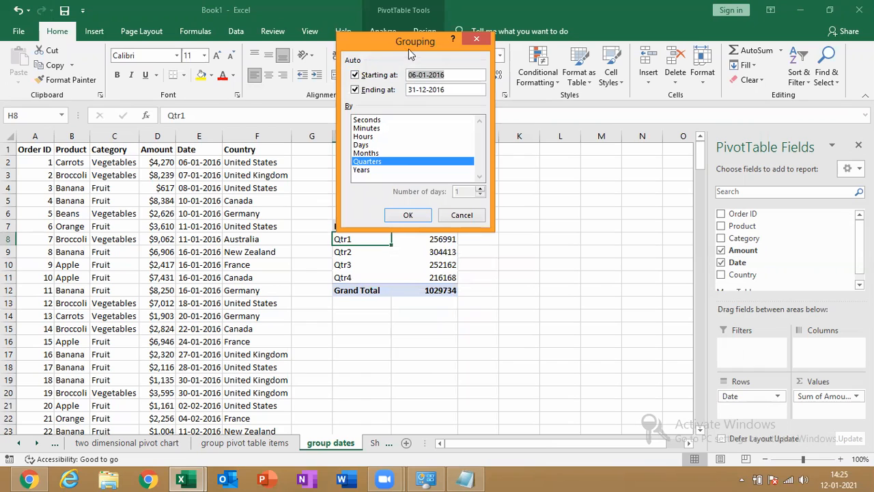
{"action": "left_click_drag", "start_coordinate": [414, 46], "coordinate": [578, 82]}
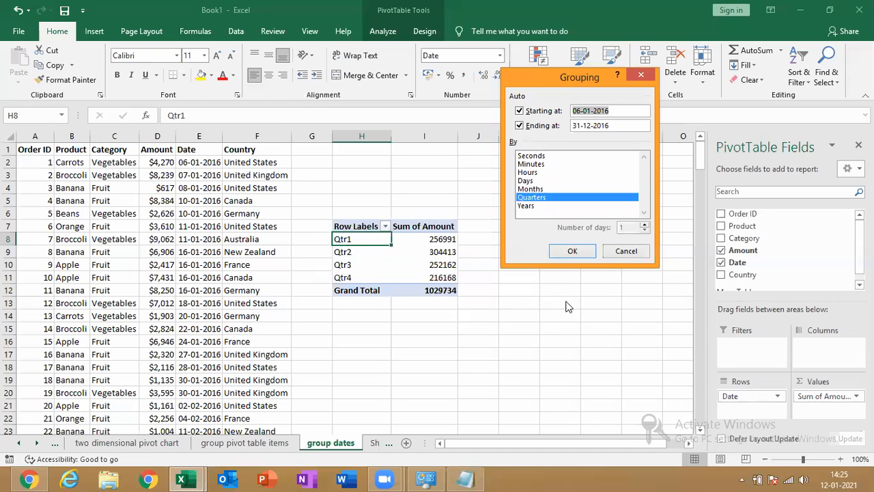
{"action": "left_click", "coordinate": [577, 252]}
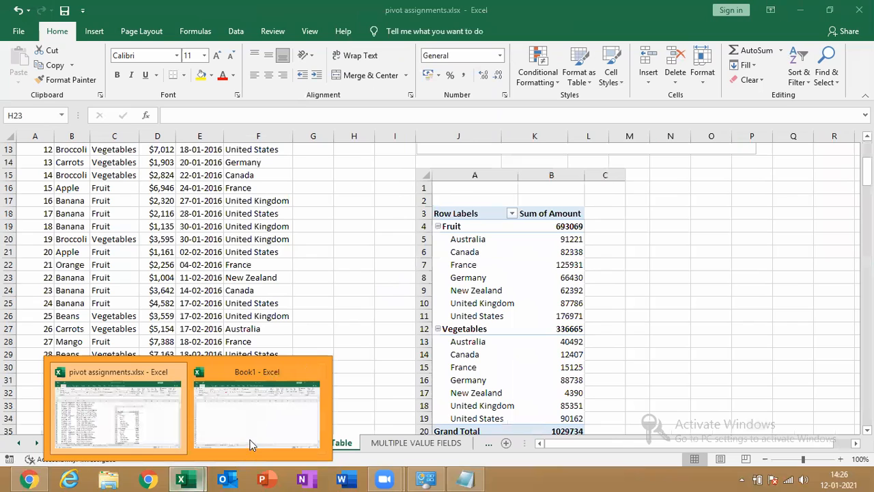
Return to the Book1 workbook and rename Sheet8 as "multilevel pivot table"
{"action": "left_click", "coordinate": [250, 445]}
{"action": "type", "text": "multilevel pivot table"}
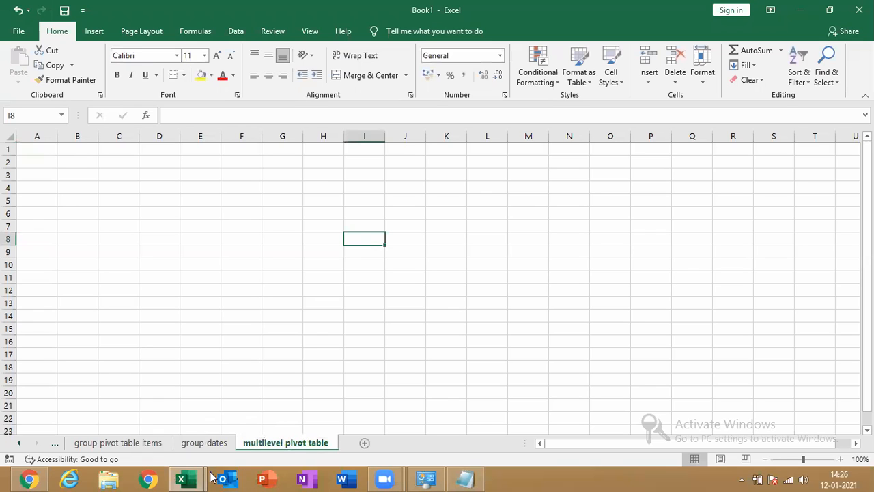
Bring the order data from "group dates" and build a PivotTable at J5 with summed Amount values and Category nested under Country rows
{"action": "left_click", "coordinate": [228, 444]}
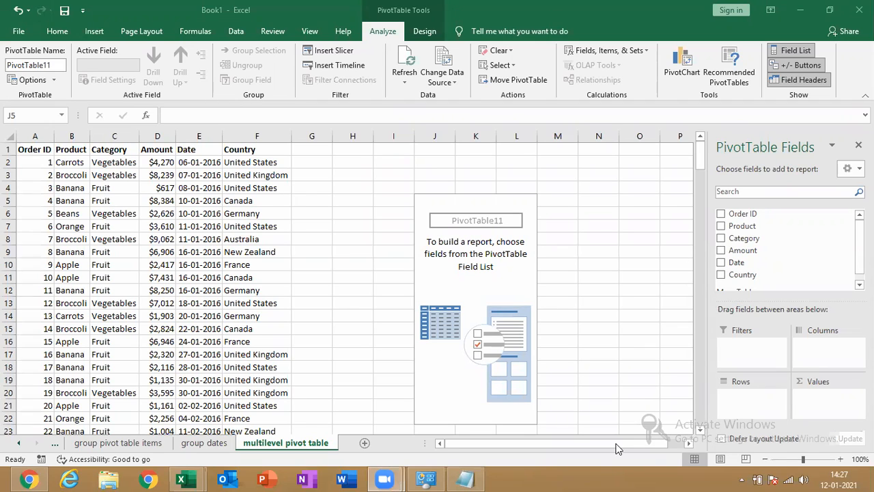
{"action": "left_click", "coordinate": [740, 239]}
{"action": "left_click_drag", "start_coordinate": [736, 253], "coordinate": [834, 409]}
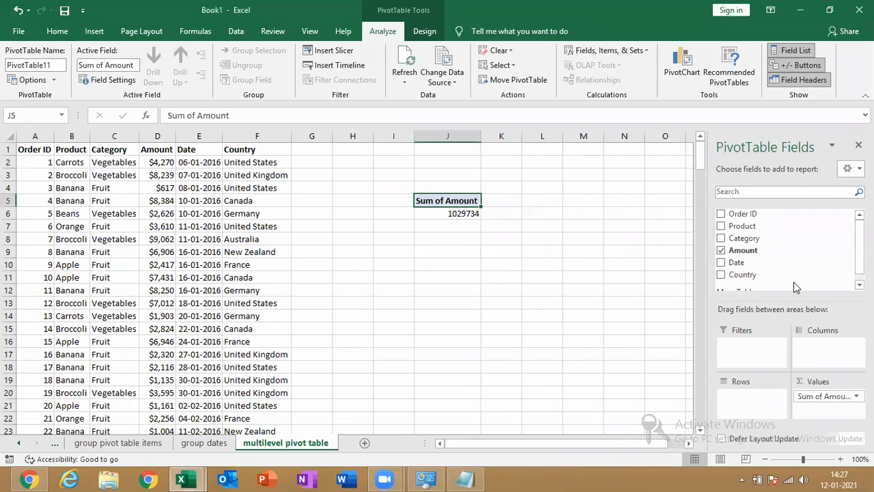
{"action": "left_click_drag", "start_coordinate": [746, 272], "coordinate": [751, 416]}
{"action": "left_click_drag", "start_coordinate": [752, 241], "coordinate": [615, 368]}
{"action": "left_click_drag", "start_coordinate": [743, 275], "coordinate": [750, 391]}
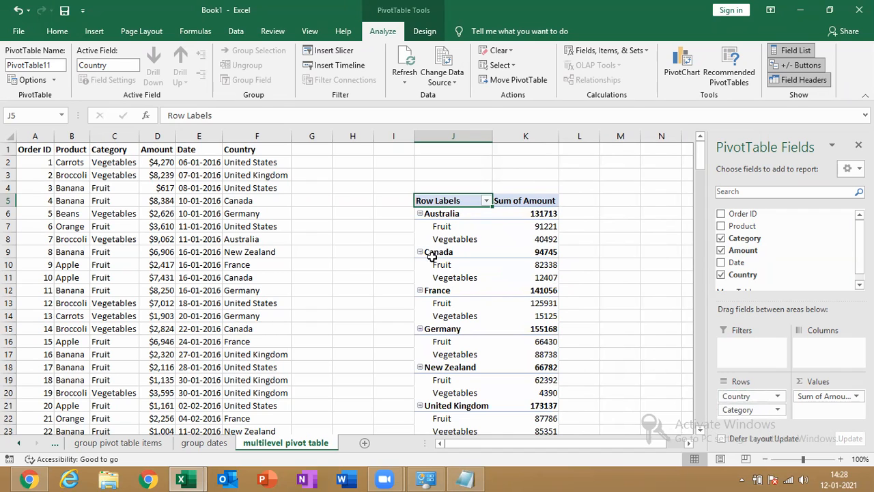
Examine the Country and Category levels in the multilevel PivotTable's row labels
{"action": "left_click", "coordinate": [437, 213]}
{"action": "left_click", "coordinate": [450, 226]}
{"action": "left_click", "coordinate": [450, 240]}
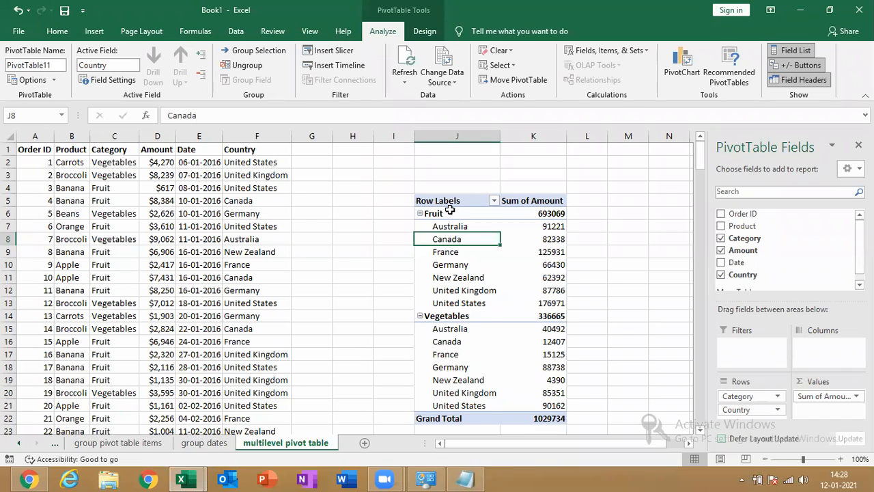
{"action": "left_click", "coordinate": [846, 272]}
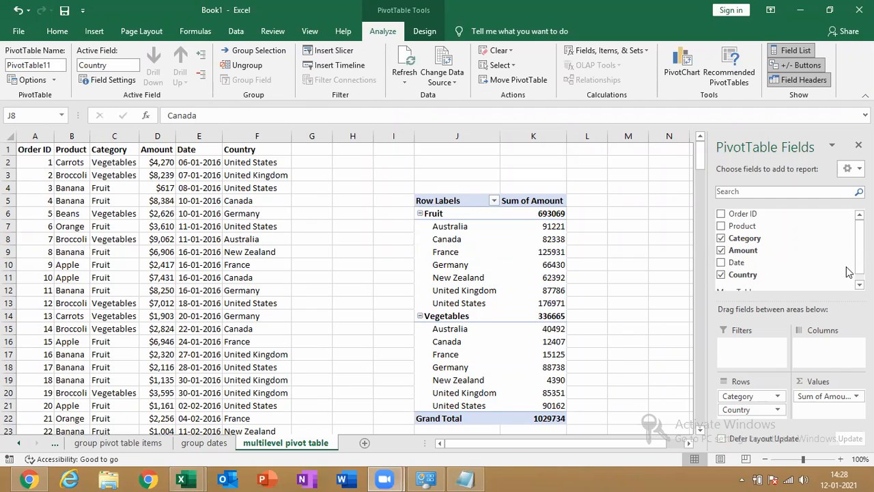
{"action": "double_click", "coordinate": [134, 336]}
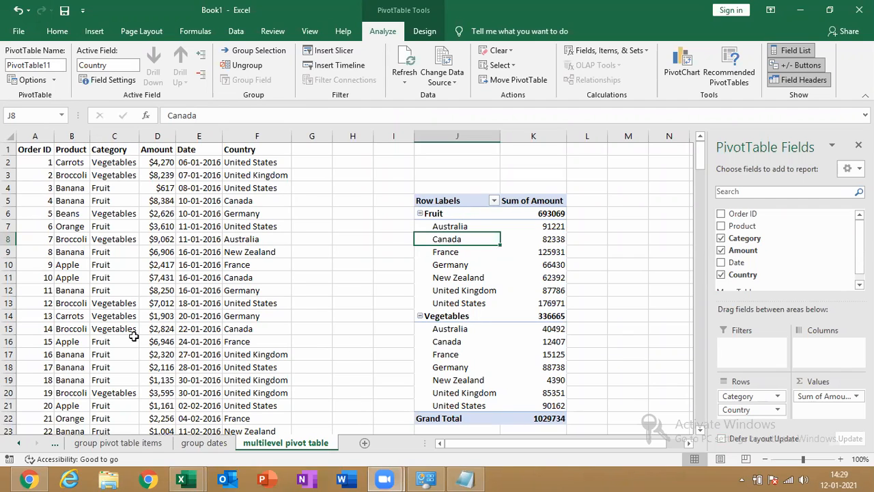
{"action": "key", "text": "Escape"}
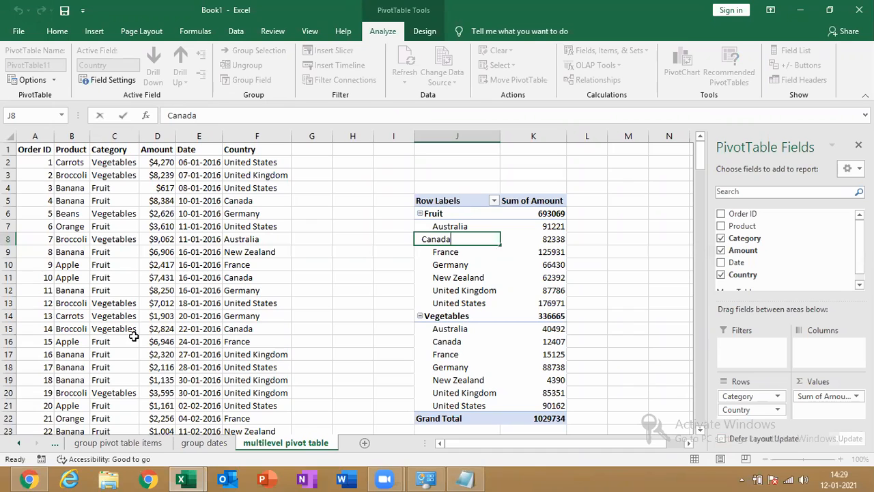
Add a new worksheet and copy the order data from the "multilevel pivot table" sheet into it at cell A1
{"action": "left_click", "coordinate": [116, 327]}
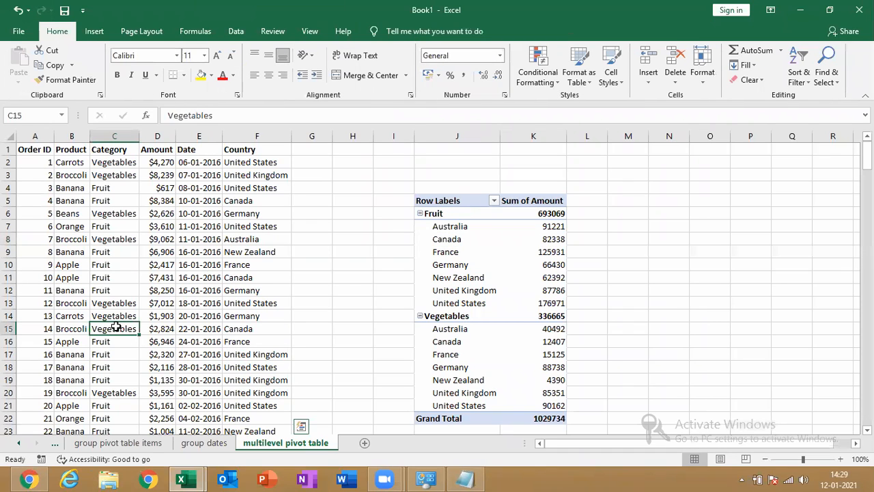
{"action": "key", "text": "ctrl+a"}
{"action": "key", "text": "ctrl+c"}
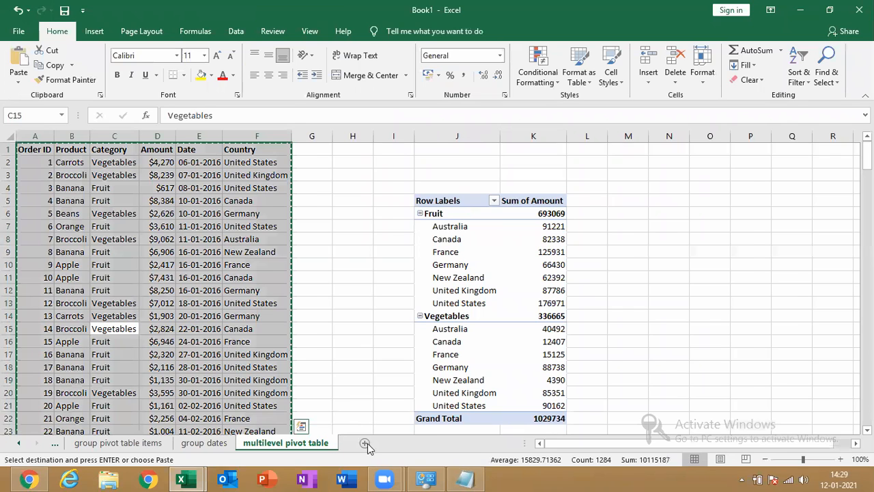
{"action": "left_click", "coordinate": [365, 443]}
{"action": "key", "text": "Escape"}
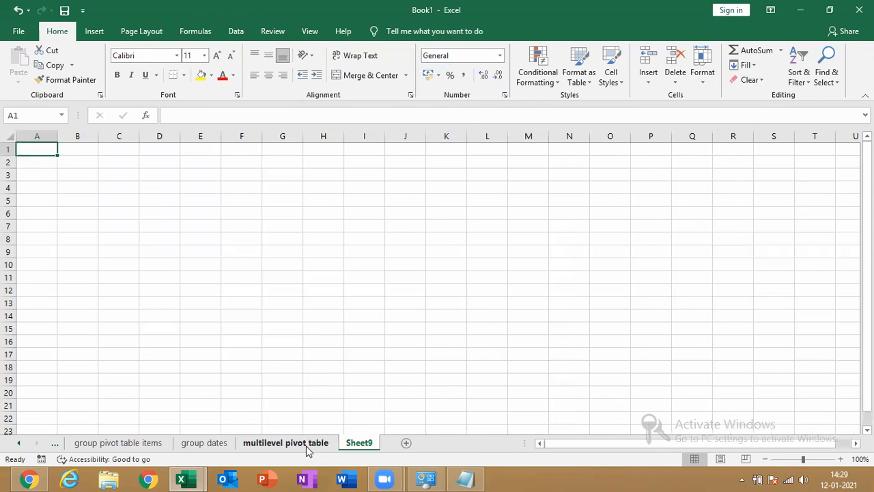
{"action": "left_click", "coordinate": [306, 445]}
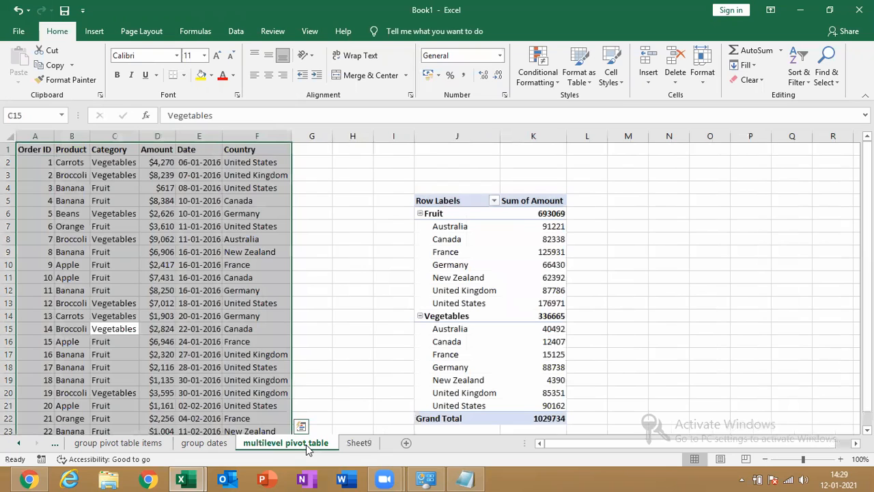
{"action": "key", "text": "ctrl+c"}
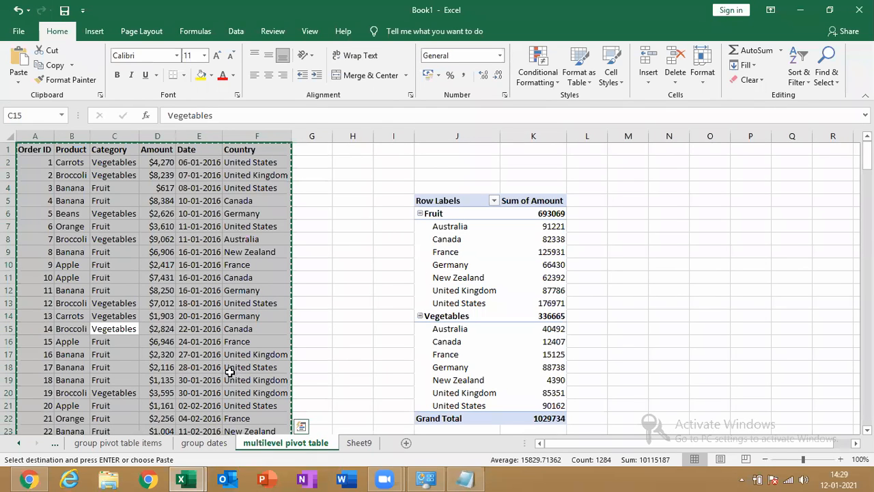
{"action": "left_click", "coordinate": [359, 442]}
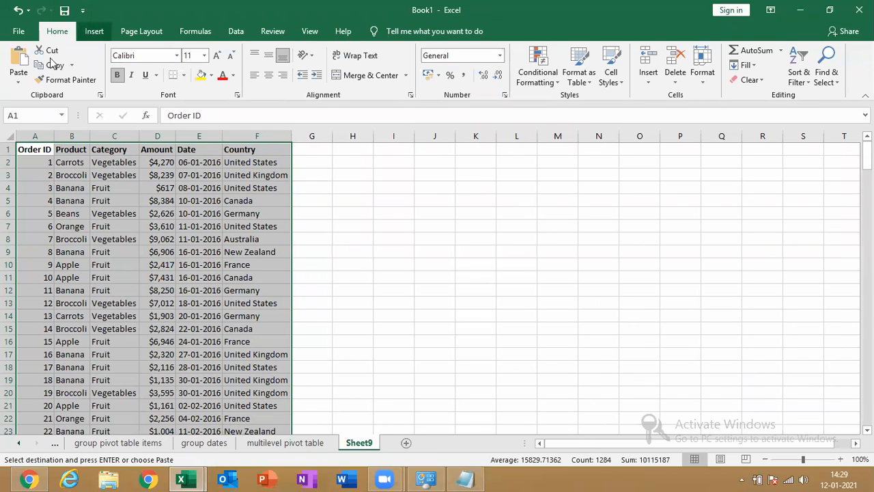
Insert a PivotTable at cell J7 of Sheet9 from its order data, with summed Amount values and Product rows
{"action": "left_click", "coordinate": [93, 31]}
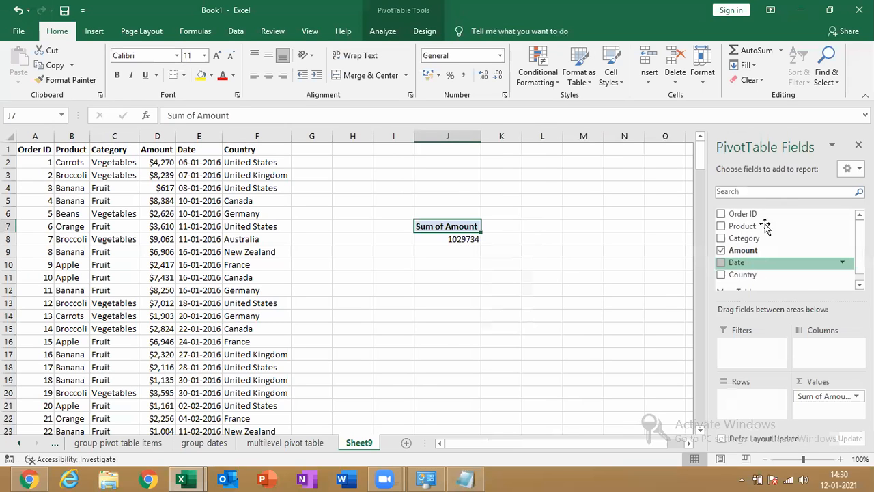
{"action": "left_click_drag", "start_coordinate": [761, 219], "coordinate": [760, 406]}
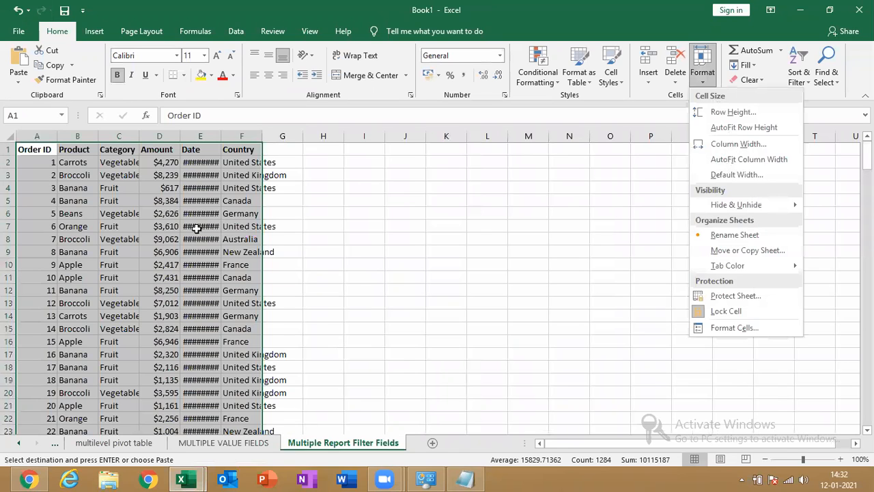
Insert a PivotTable at cell O6 of the "Multiple Report Filter Fields" sheet with only summed Amount values, undoing the Product rows
{"action": "left_click", "coordinate": [196, 228]}
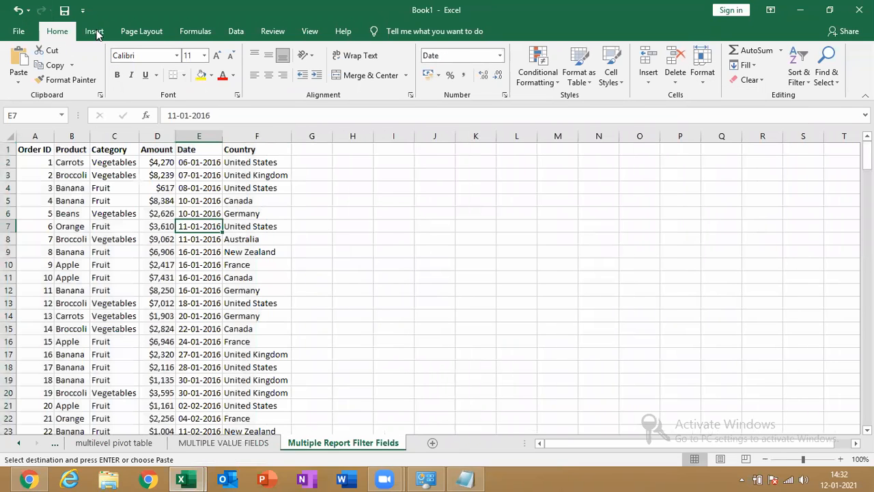
{"action": "key", "text": "alt+n+v"}
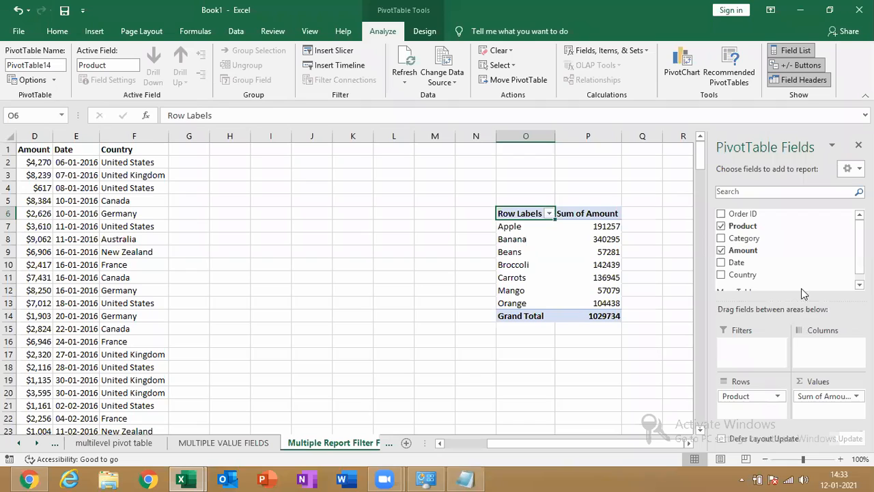
{"action": "key", "text": "ctrl+z"}
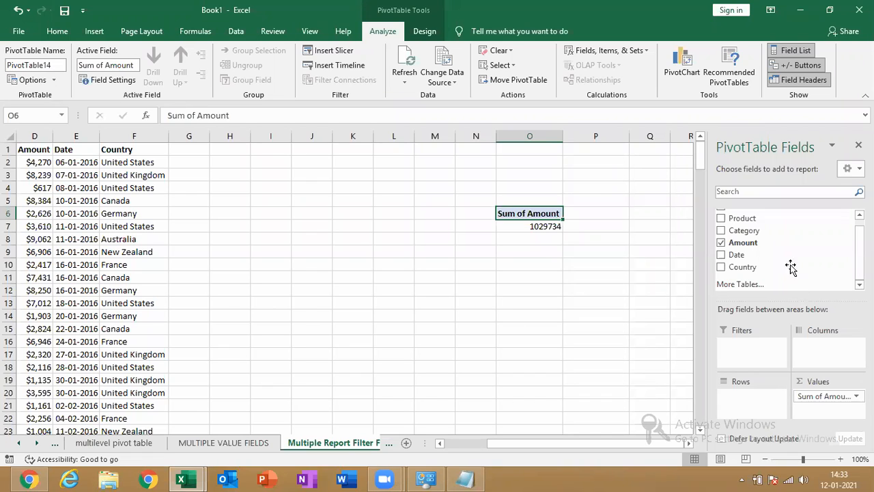
Add Product and Country as report filters and Order ID as rows, and confirm the Product filter's selection
{"action": "left_click_drag", "start_coordinate": [754, 219], "coordinate": [753, 355]}
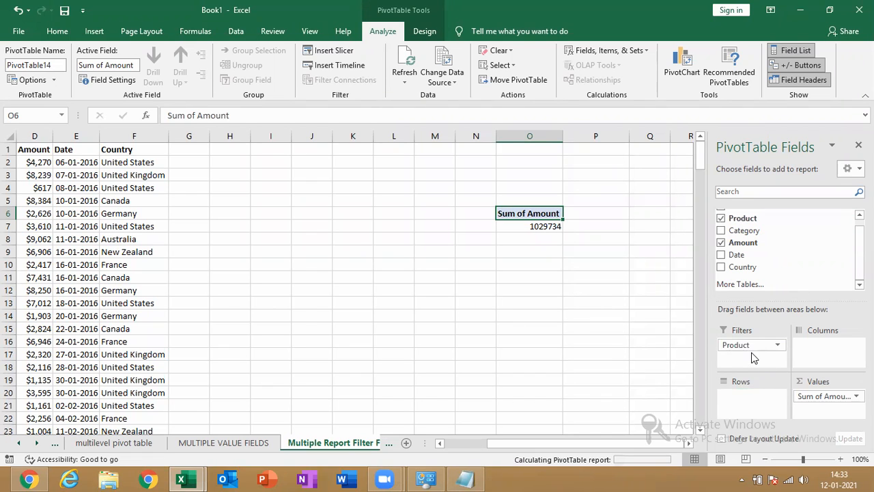
{"action": "left_click_drag", "start_coordinate": [742, 267], "coordinate": [751, 359]}
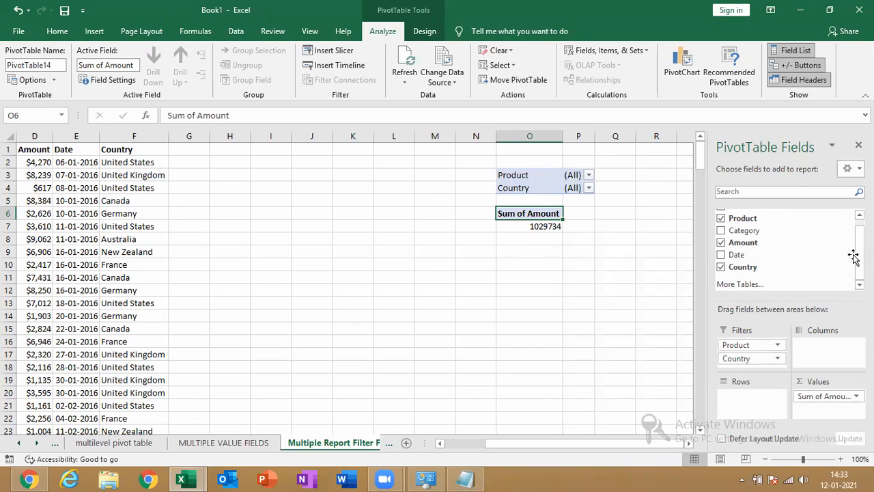
{"action": "left_click_drag", "start_coordinate": [741, 208], "coordinate": [734, 397]}
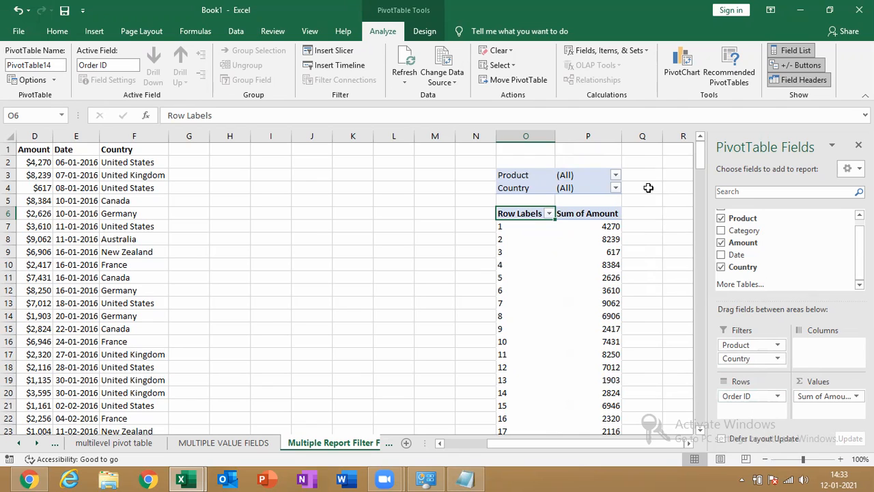
{"action": "left_click", "coordinate": [615, 175]}
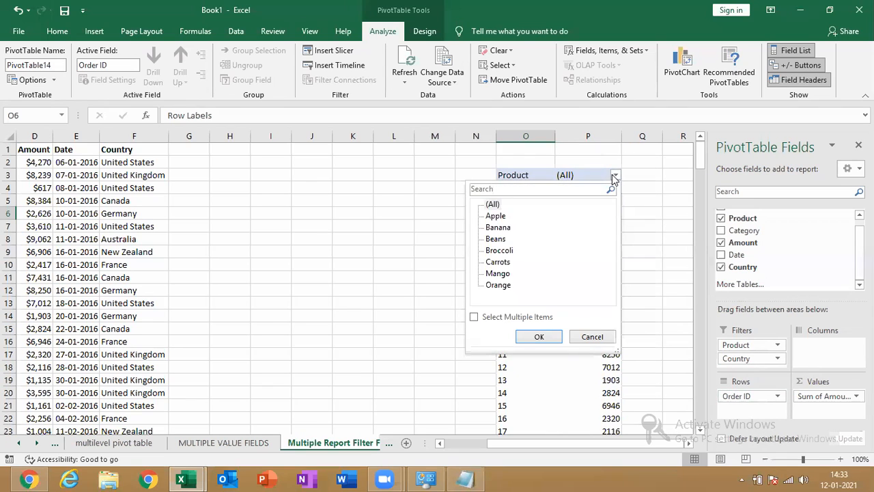
{"action": "left_click", "coordinate": [539, 337]}
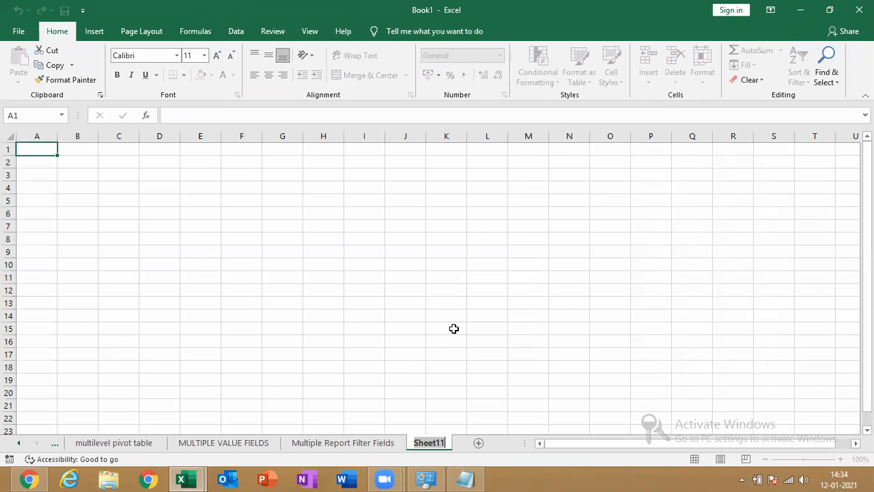
Consult pivot assignments.xlsx, name Book1's Sheet11 "Frequency Distribution" and insert an empty PivotTable from the order data at cell K7
{"action": "left_click_drag", "start_coordinate": [453, 328], "coordinate": [431, 439]}
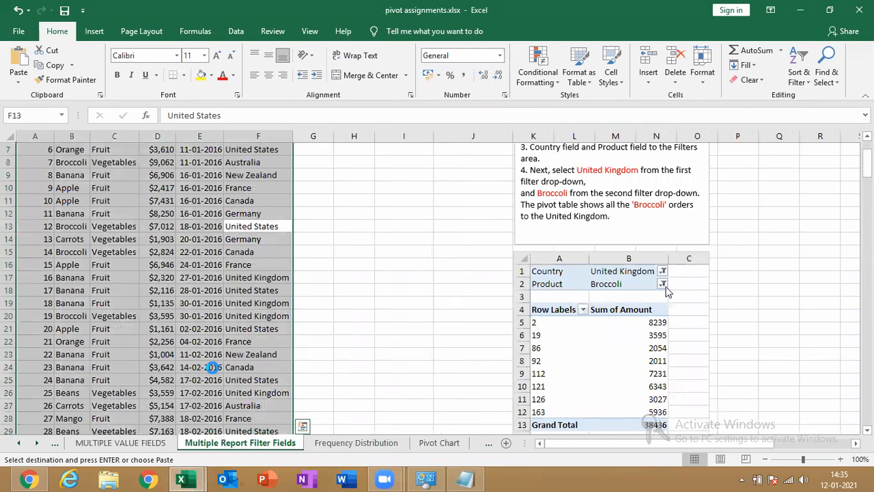
{"action": "left_click", "coordinate": [356, 443]}
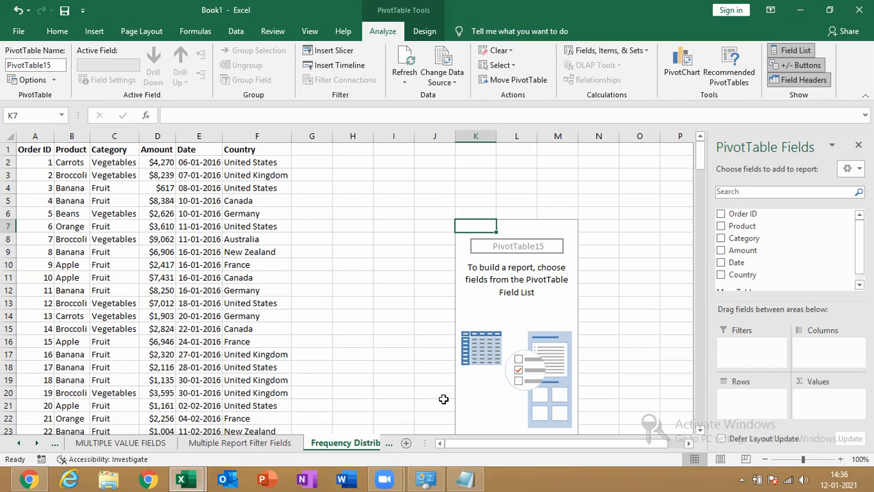
Check the computer's Wi-Fi connection in the network list and return to the worksheet
{"action": "left_click", "coordinate": [537, 473]}
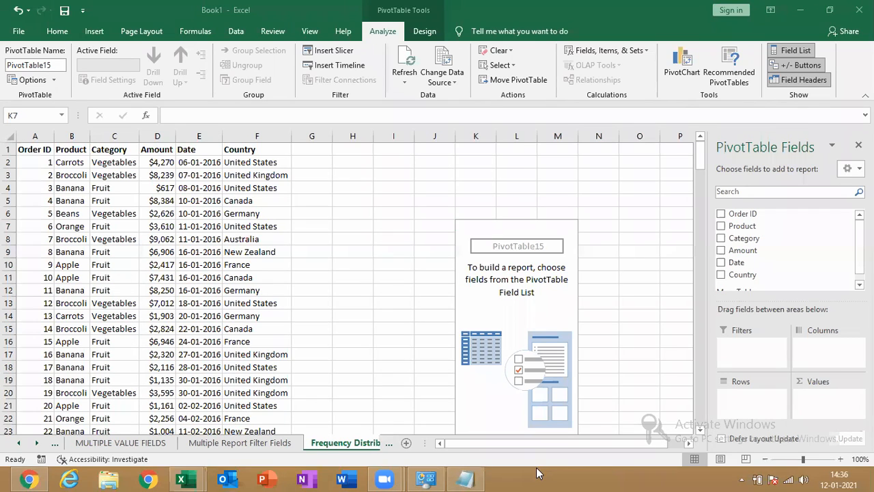
{"action": "left_click", "coordinate": [788, 479]}
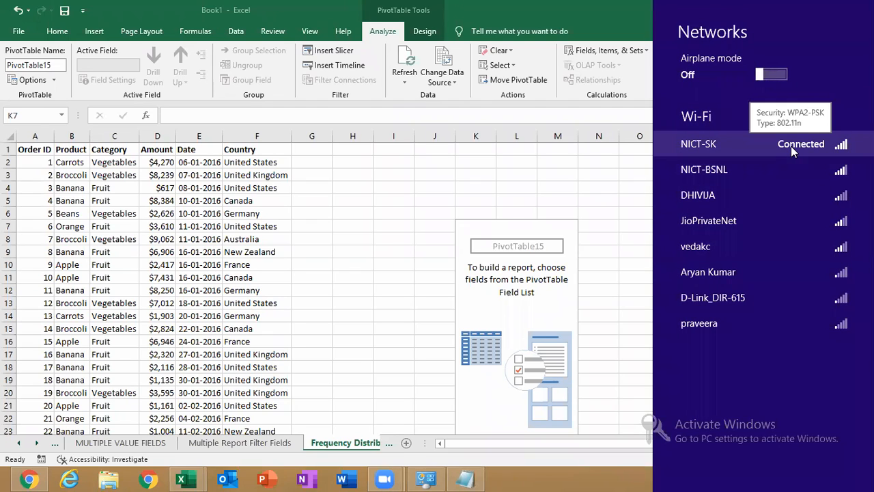
{"action": "left_click", "coordinate": [594, 443]}
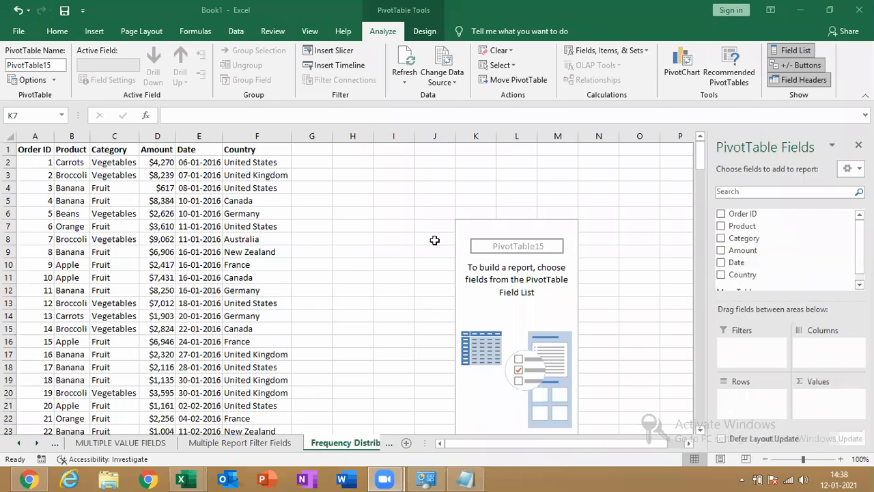